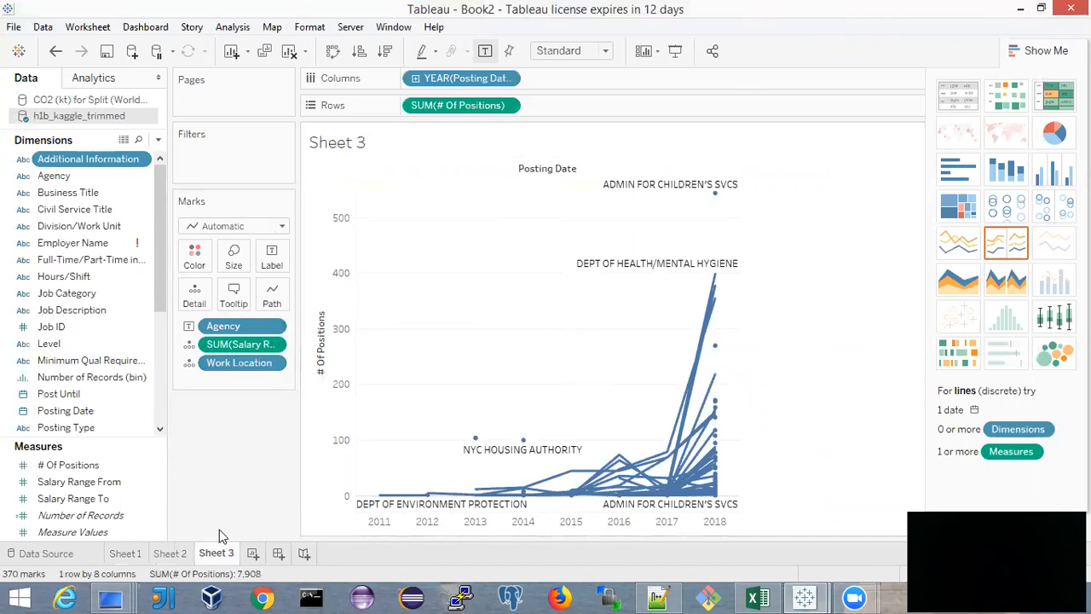
Review the h1b_kaggle_trimmed connection, its options and its available files on the data source page
{"action": "left_click", "coordinate": [123, 555]}
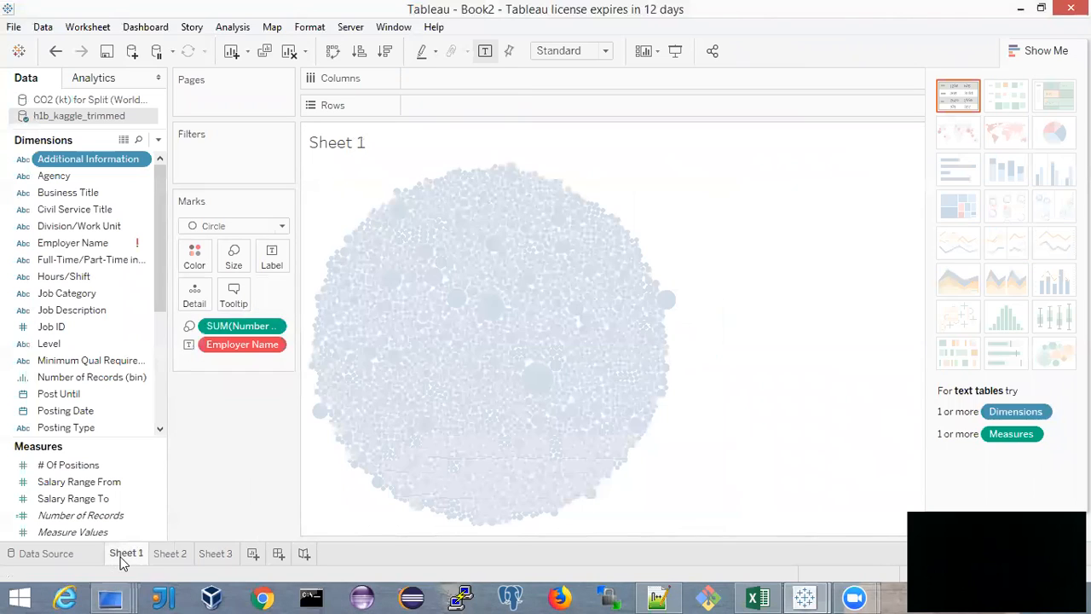
{"action": "left_click", "coordinate": [46, 555]}
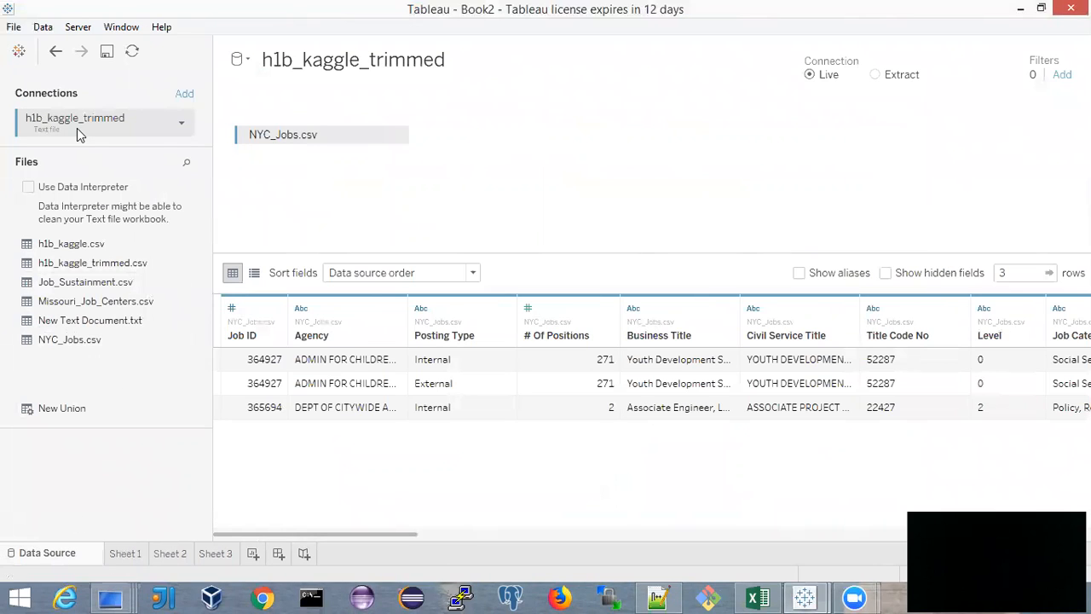
{"action": "left_click", "coordinate": [182, 126]}
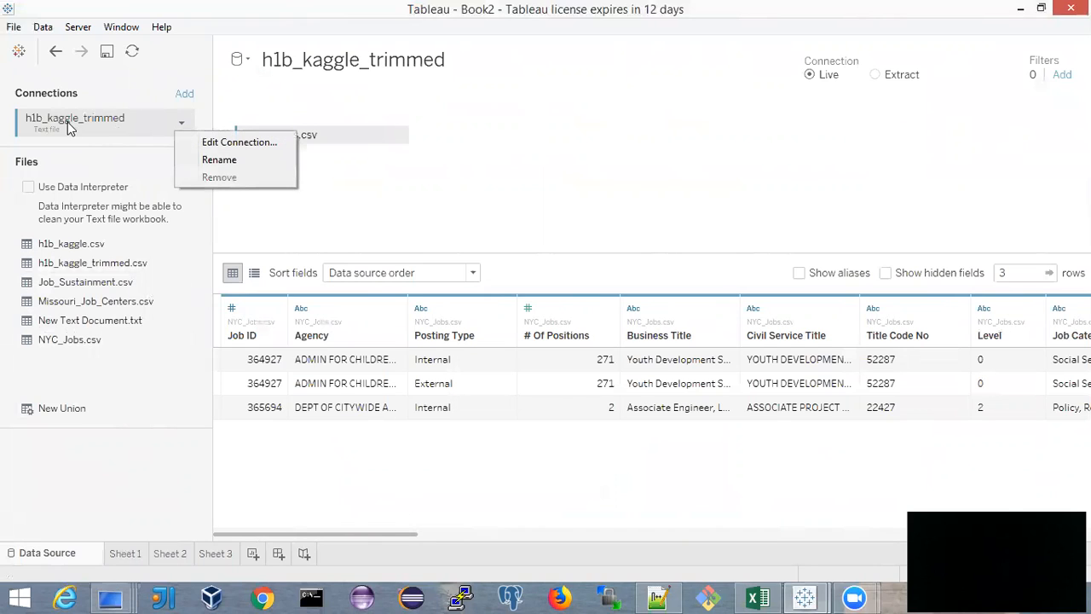
{"action": "left_click", "coordinate": [125, 475]}
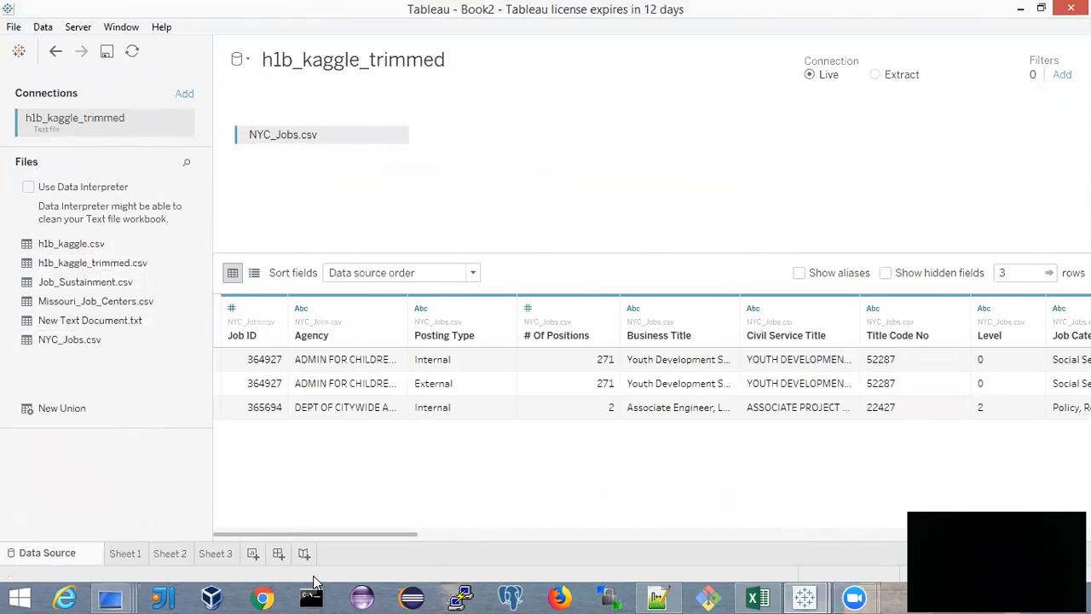
Clear Sheet 1 by removing Employer Name and the Number of Records sum from its marks
{"action": "left_click", "coordinate": [125, 556]}
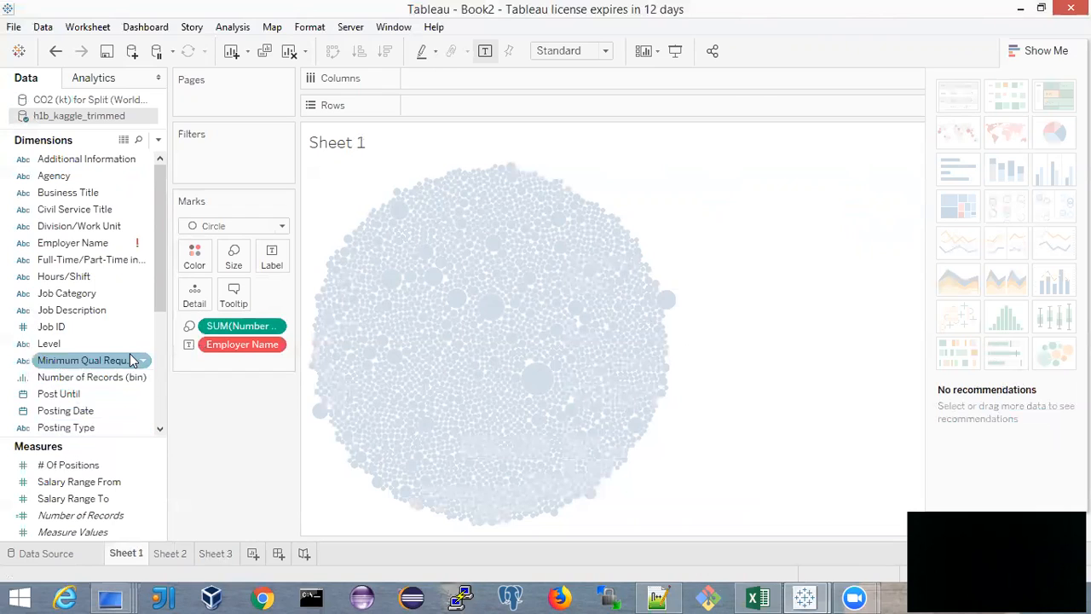
{"action": "scroll", "coordinate": [132, 360], "scroll_direction": "down", "scroll_amount": 4}
{"action": "scroll", "coordinate": [132, 359], "scroll_direction": "up", "scroll_amount": 4}
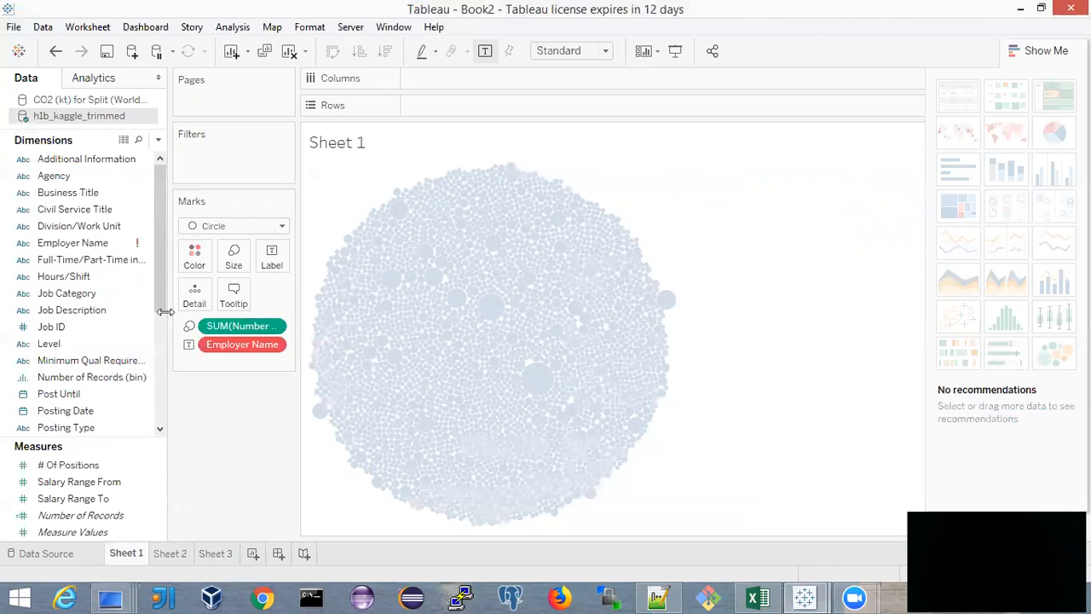
{"action": "left_click", "coordinate": [104, 99]}
{"action": "left_click", "coordinate": [106, 117]}
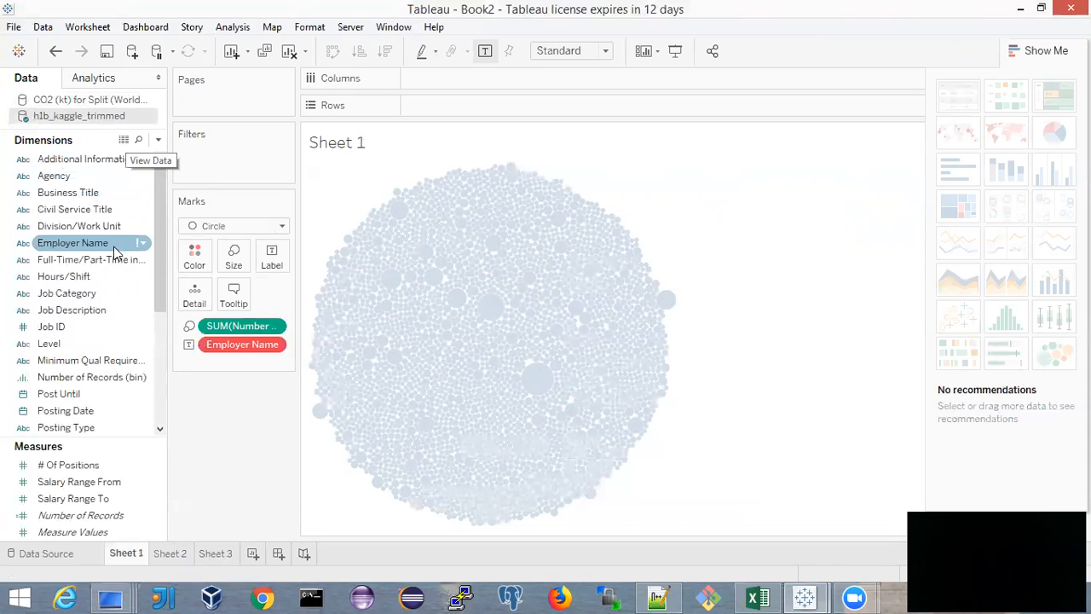
{"action": "left_click", "coordinate": [81, 159]}
{"action": "left_click", "coordinate": [77, 193]}
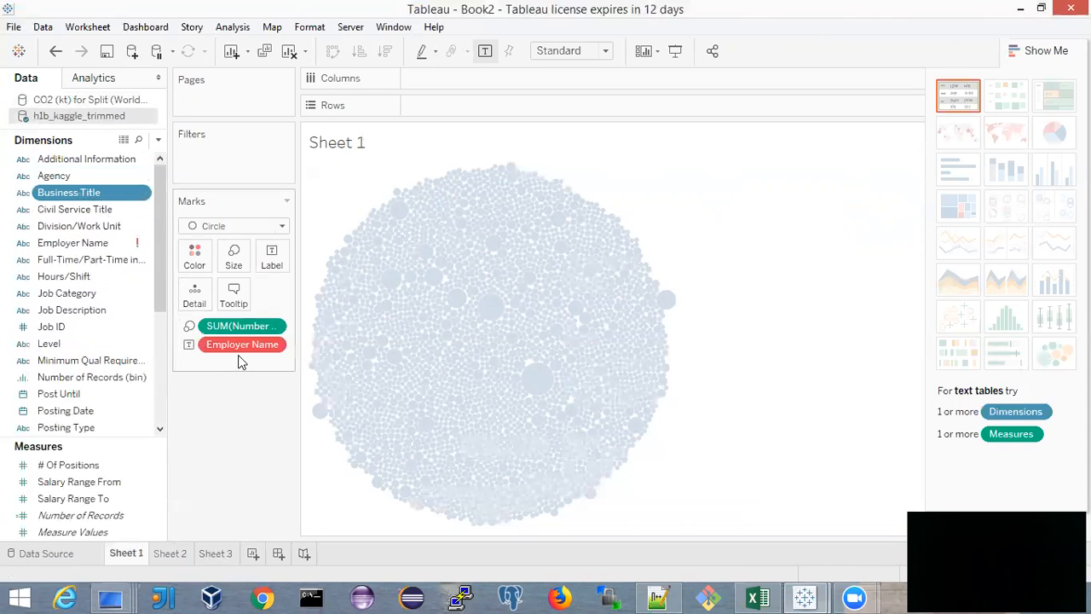
{"action": "left_click_drag", "start_coordinate": [240, 352], "coordinate": [81, 341]}
{"action": "left_click_drag", "start_coordinate": [240, 329], "coordinate": [109, 312]}
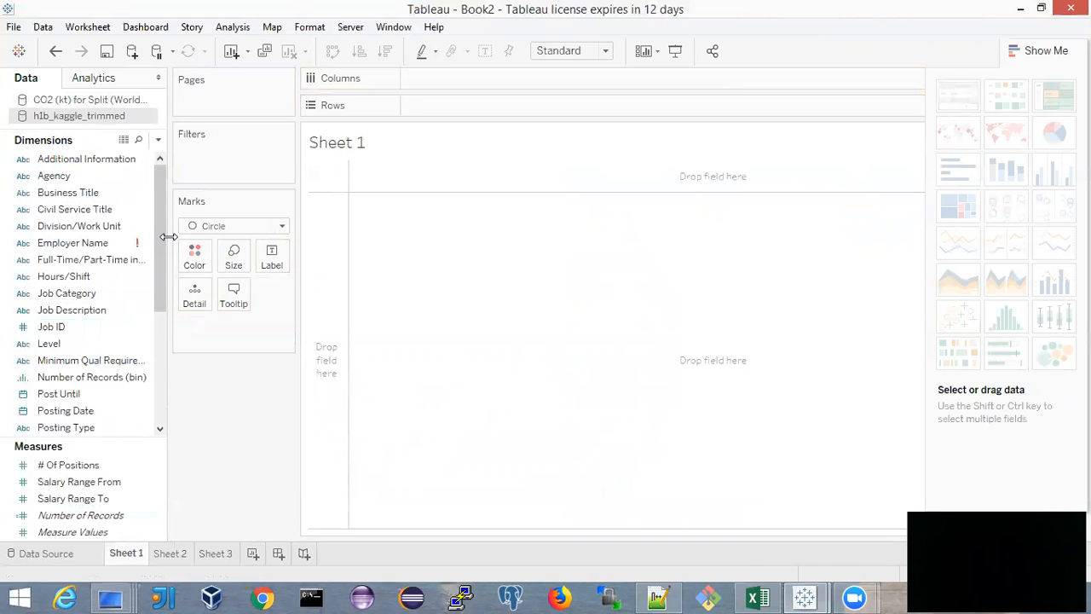
Build a map of the CO2 data on Sheet 1 with Latitude on Rows, Longitude on Columns and Country Code as detail
{"action": "left_click_drag", "start_coordinate": [161, 236], "coordinate": [127, 395]}
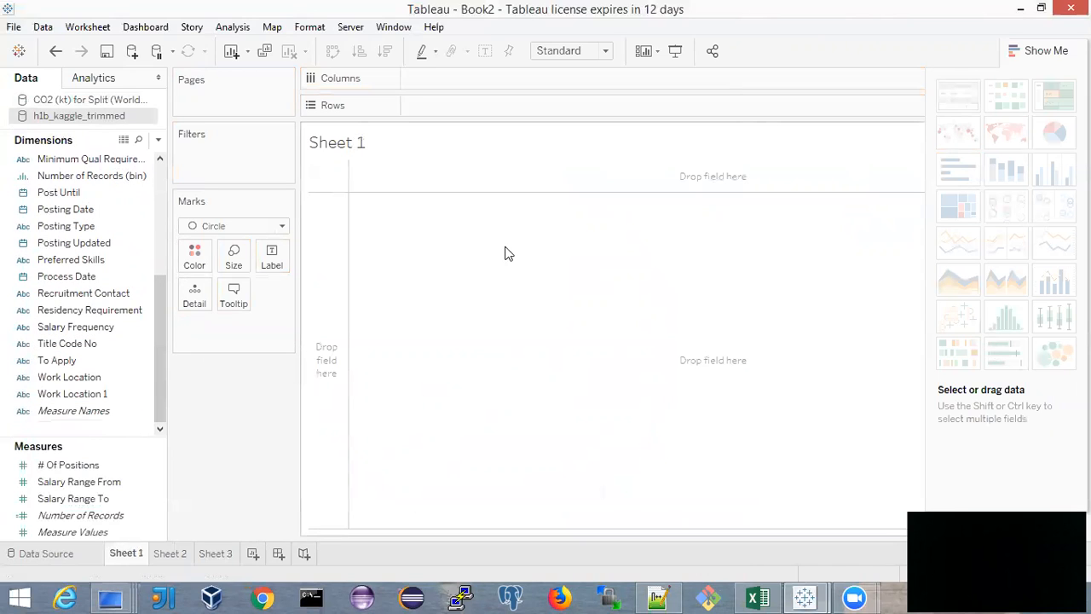
{"action": "left_click", "coordinate": [170, 553]}
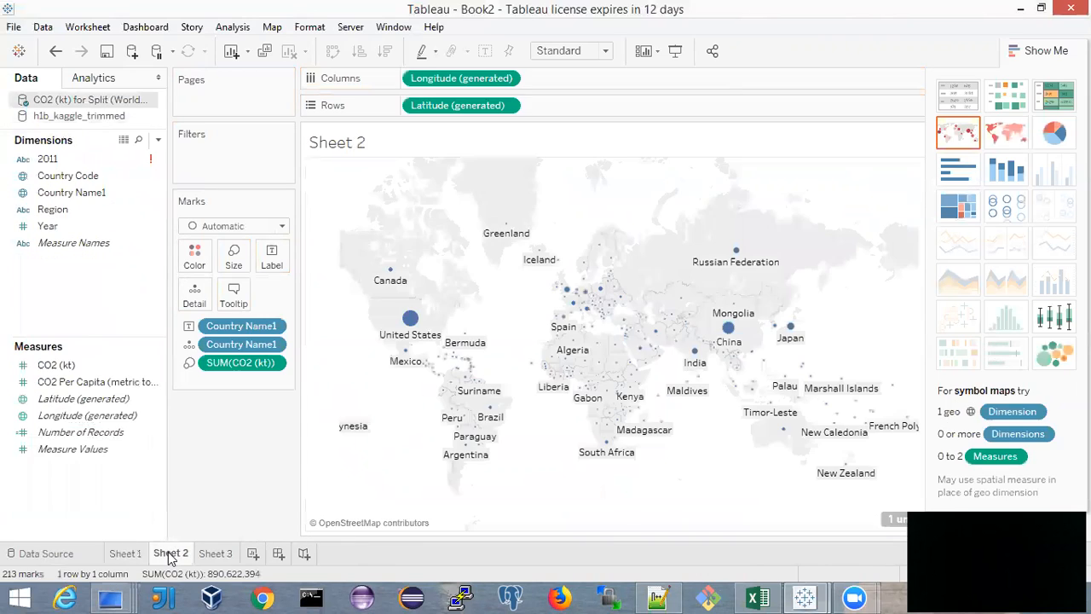
{"action": "left_click", "coordinate": [126, 553]}
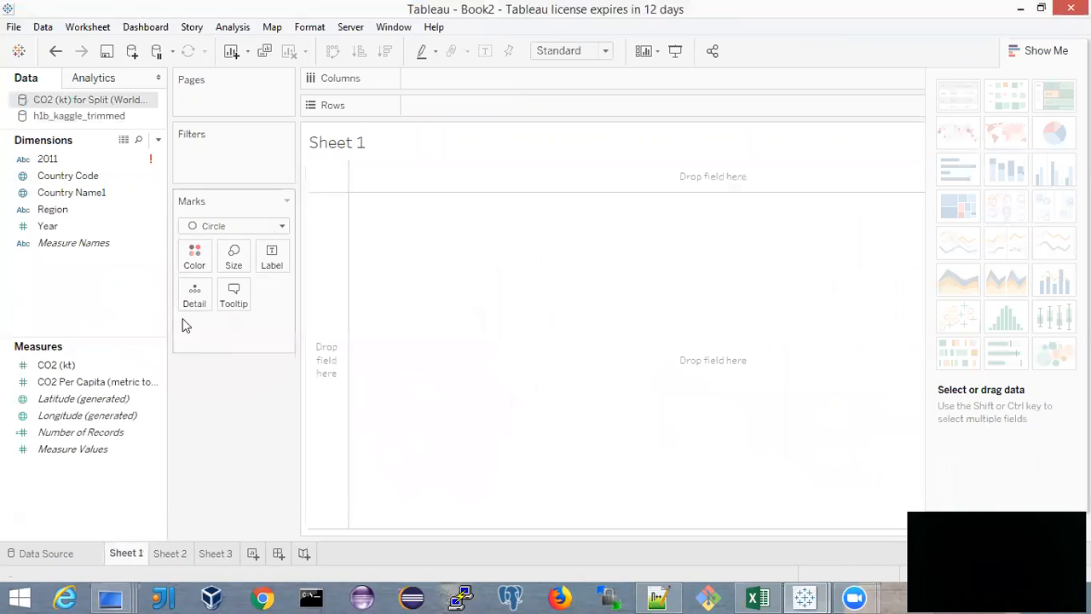
{"action": "left_click", "coordinate": [83, 402]}
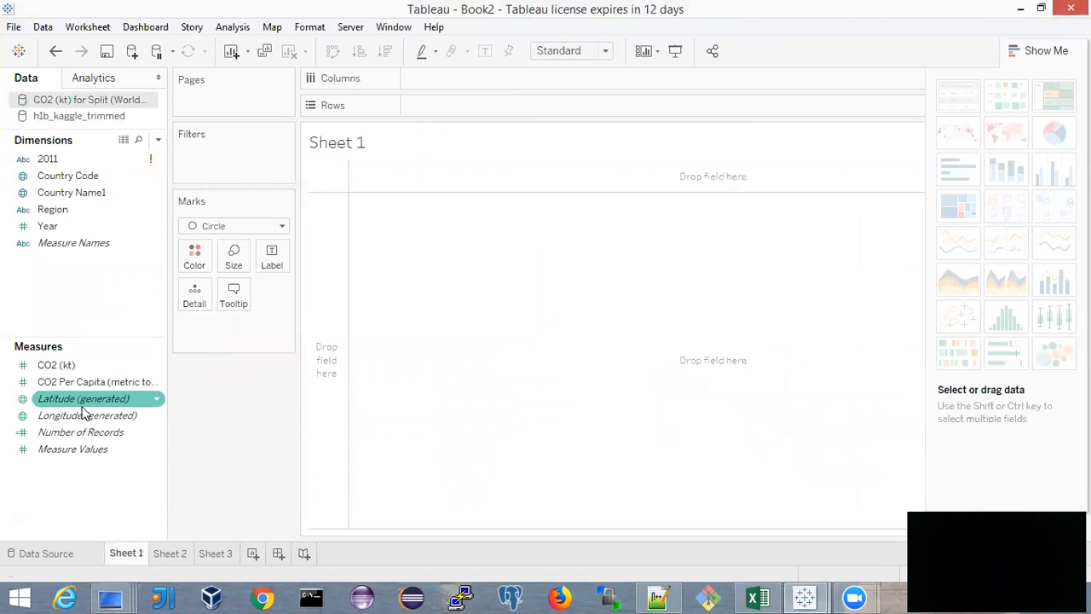
{"action": "left_click", "coordinate": [69, 401]}
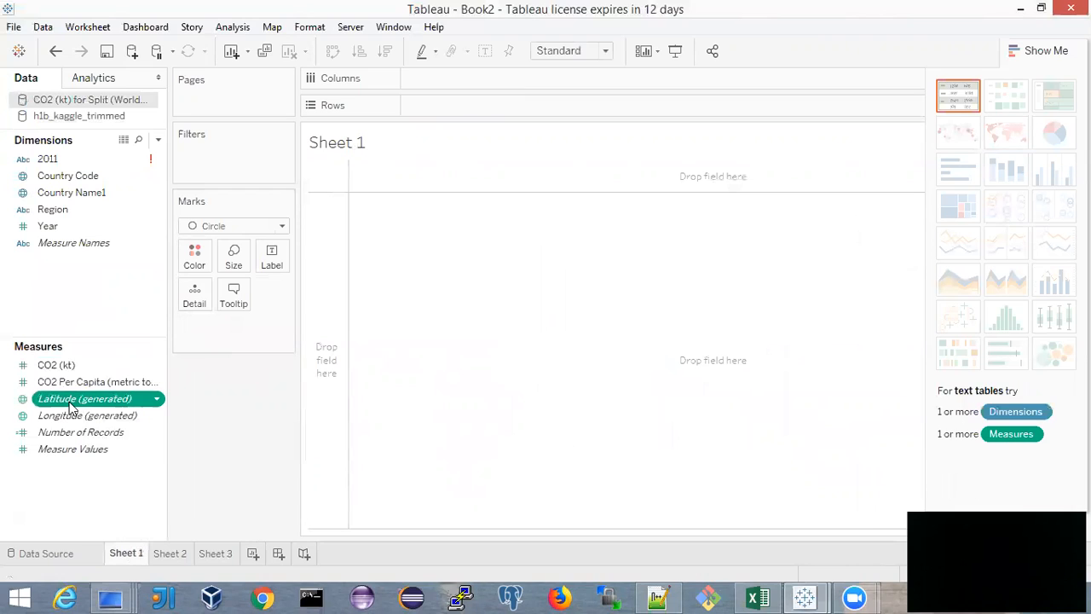
{"action": "mouse_move", "coordinate": [69, 402]}
{"action": "left_mouse_down"}
{"action": "mouse_move", "coordinate": [472, 234]}
{"action": "mouse_move", "coordinate": [431, 91]}
{"action": "mouse_move", "coordinate": [447, 107]}
{"action": "left_mouse_up"}
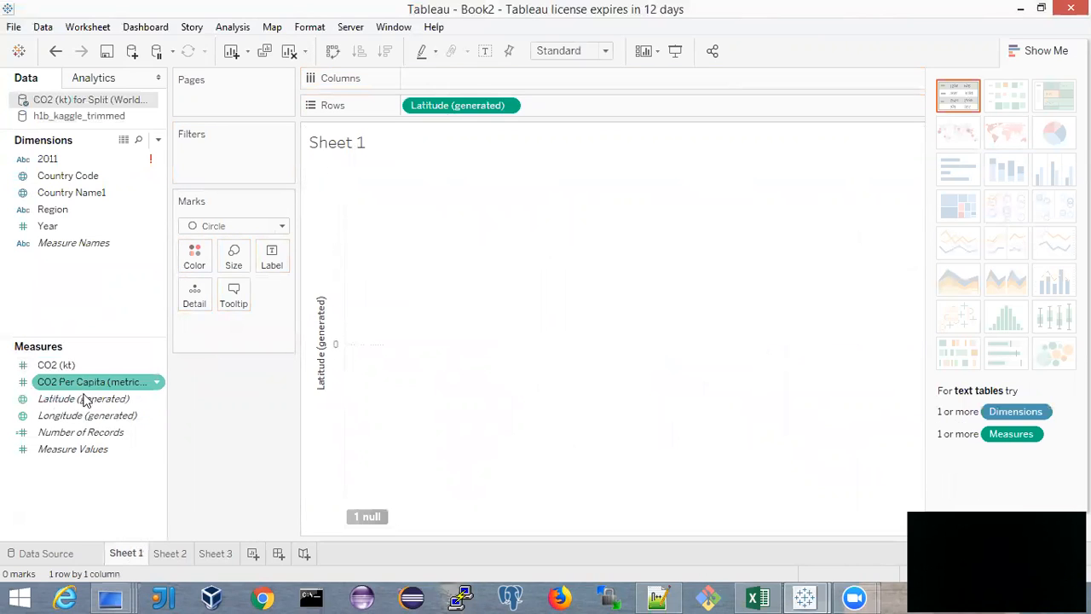
{"action": "left_click_drag", "start_coordinate": [68, 417], "coordinate": [439, 78]}
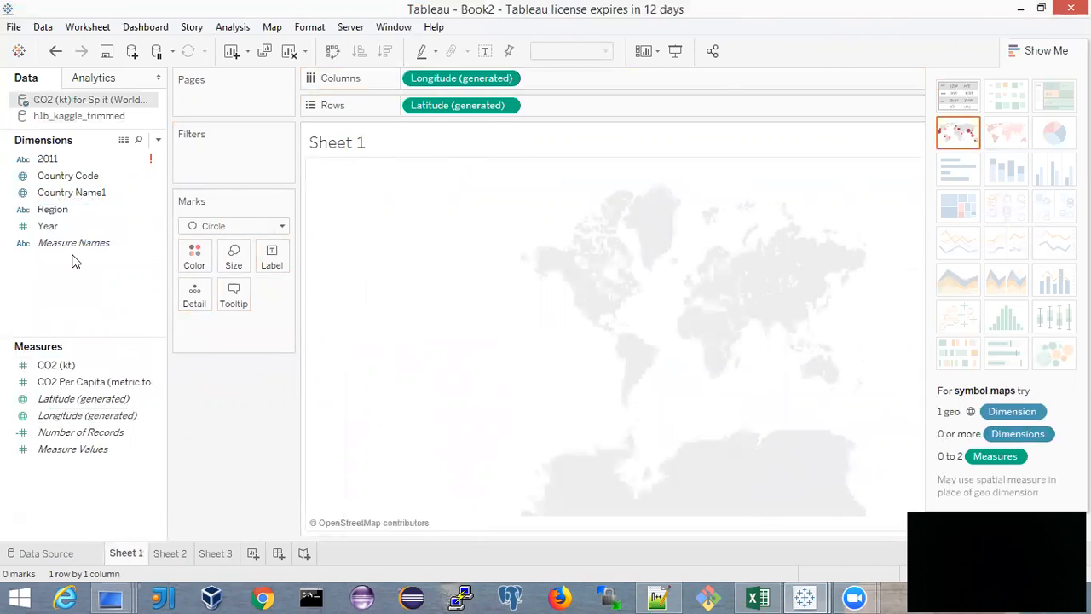
{"action": "left_click", "coordinate": [86, 178]}
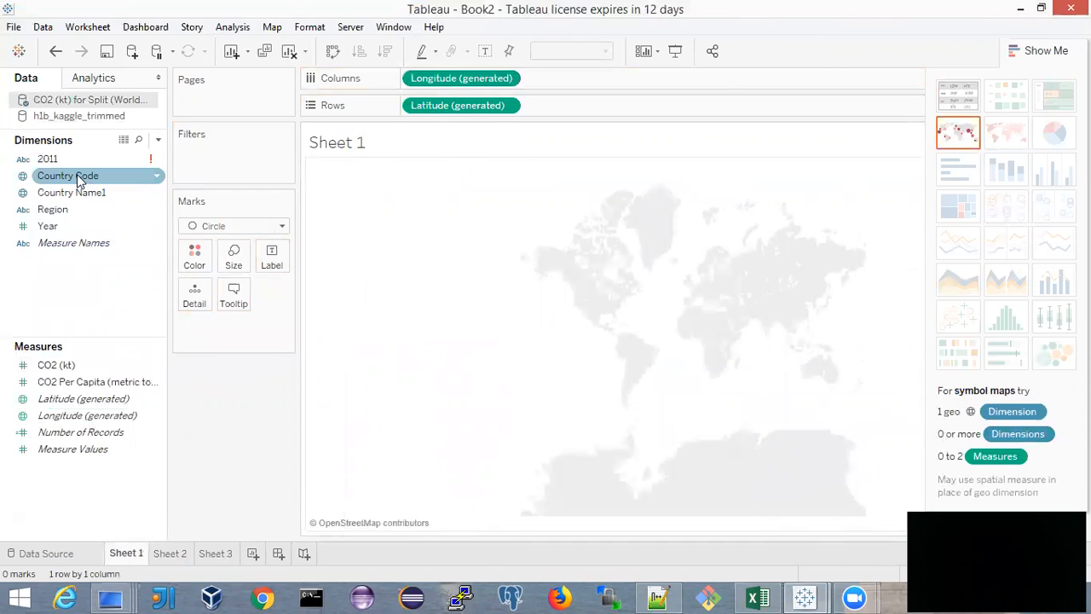
{"action": "left_click_drag", "start_coordinate": [77, 174], "coordinate": [196, 304]}
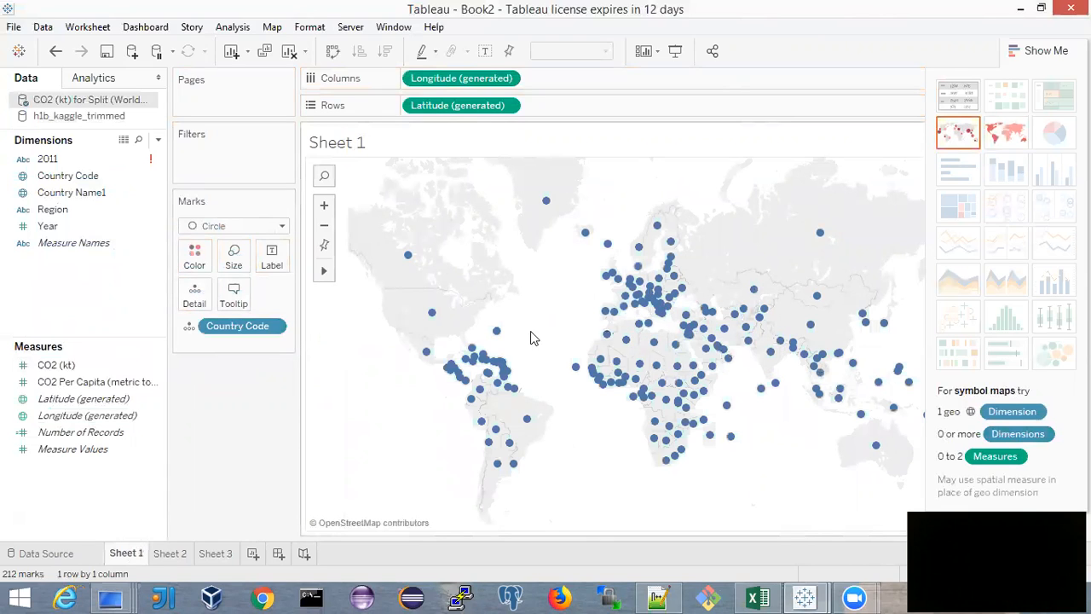
Try a rectangular selection of European country marks, clear it and pan the map slightly
{"action": "mouse_move", "coordinate": [323, 272]}
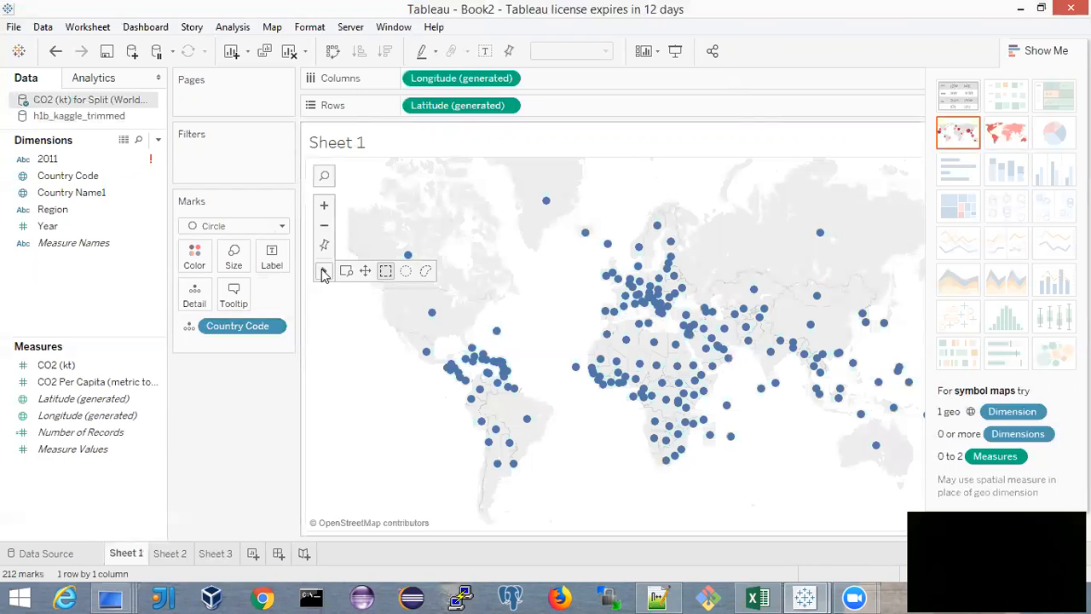
{"action": "left_click_drag", "start_coordinate": [734, 244], "coordinate": [639, 293]}
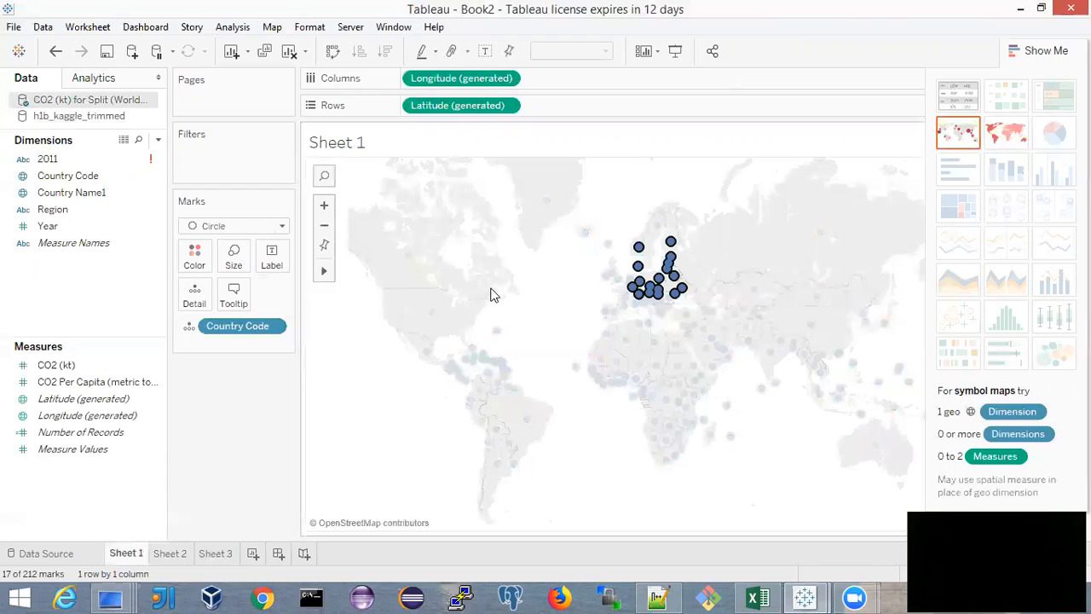
{"action": "left_click", "coordinate": [568, 295]}
{"action": "mouse_move", "coordinate": [321, 279]}
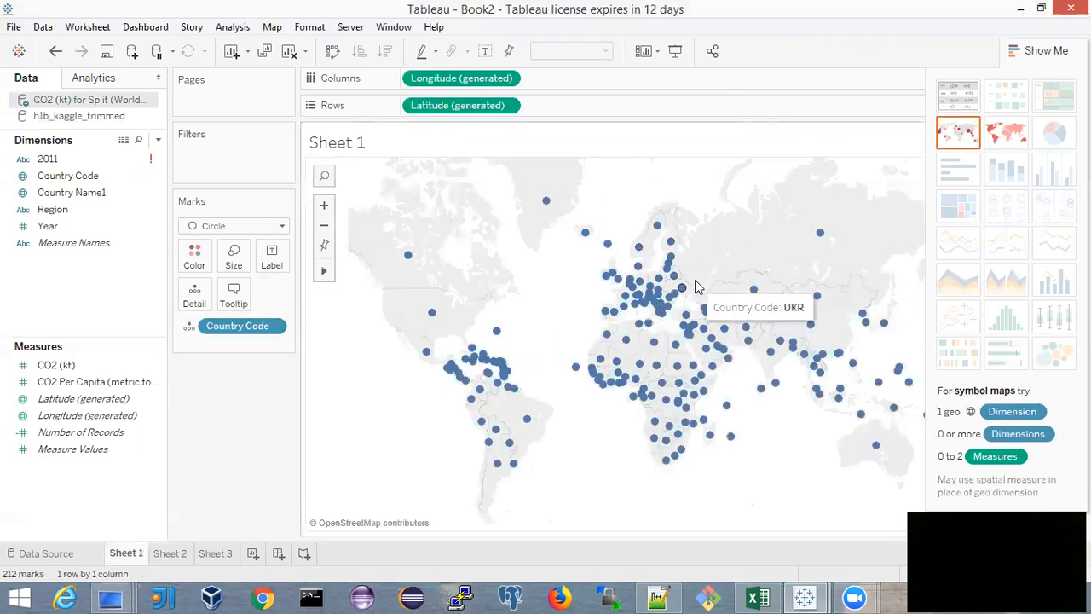
{"action": "mouse_move", "coordinate": [704, 270]}
{"action": "left_mouse_down"}
{"action": "mouse_move", "coordinate": [665, 270]}
{"action": "mouse_move", "coordinate": [559, 459]}
{"action": "mouse_move", "coordinate": [529, 412]}
{"action": "mouse_move", "coordinate": [621, 265]}
{"action": "mouse_move", "coordinate": [723, 255]}
{"action": "mouse_move", "coordinate": [714, 260]}
{"action": "left_mouse_up"}
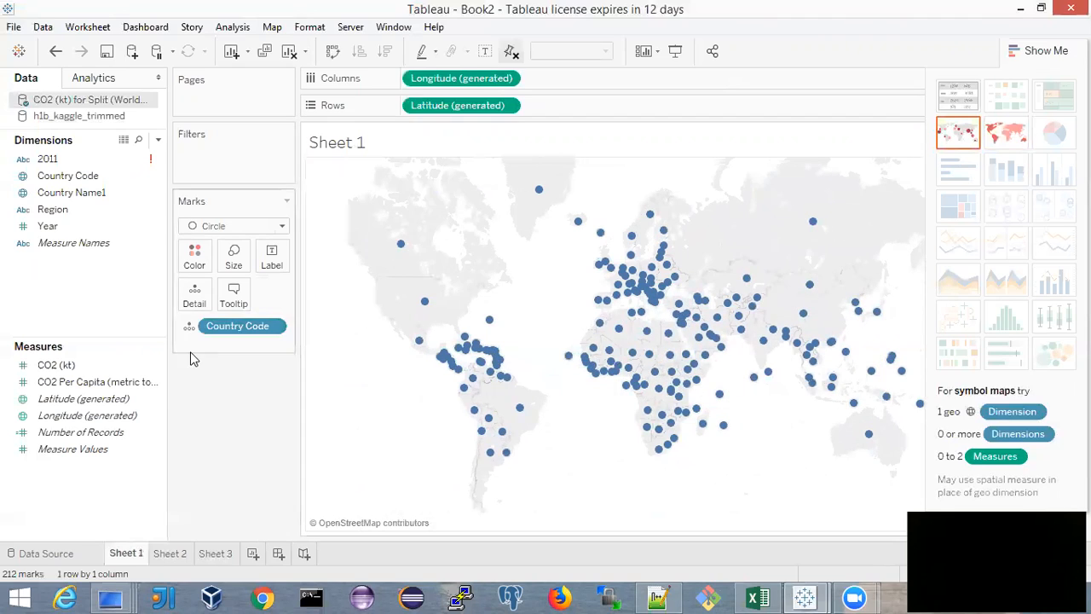
Add Number of Records as a detail on the country marks
{"action": "left_click", "coordinate": [126, 399]}
{"action": "left_click", "coordinate": [85, 432]}
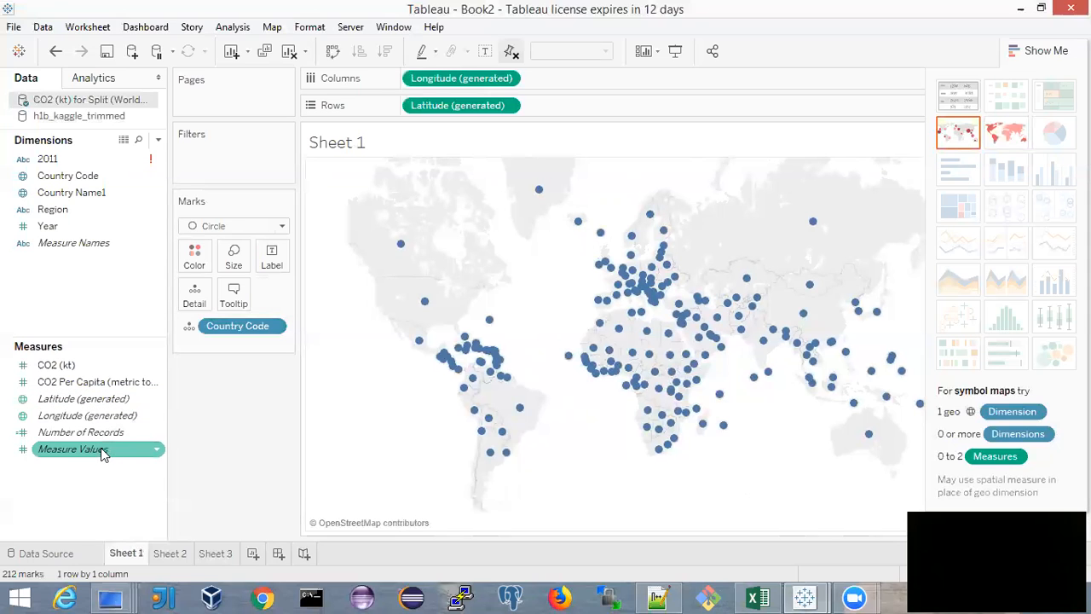
{"action": "left_click_drag", "start_coordinate": [90, 437], "coordinate": [195, 302]}
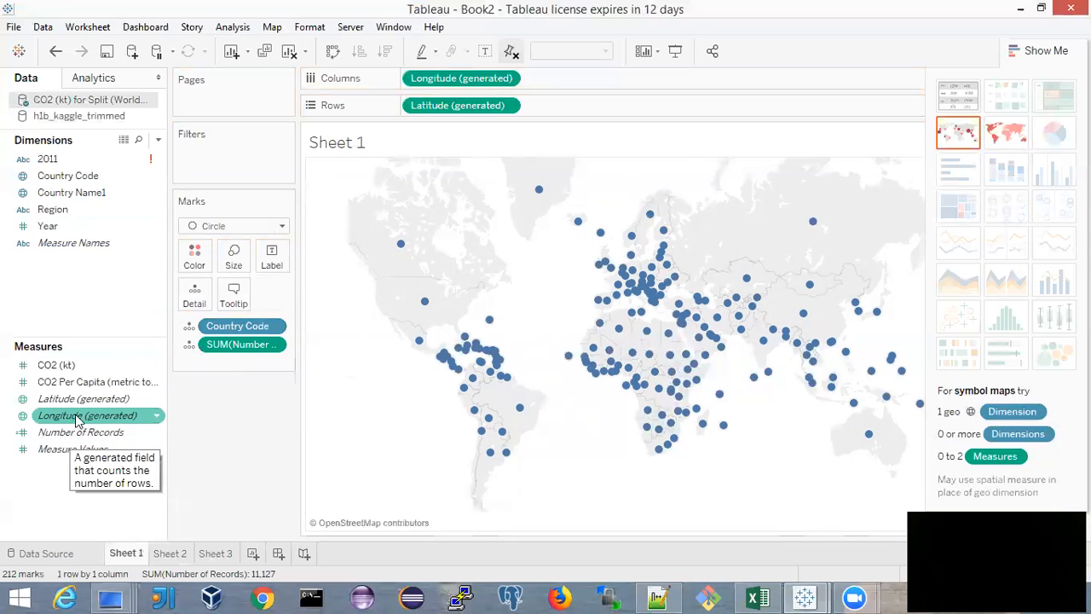
Add CO2 Per Capita (metric tons) to Rows and convert the view to a packed bubbles chart
{"action": "left_click_drag", "start_coordinate": [82, 388], "coordinate": [573, 102]}
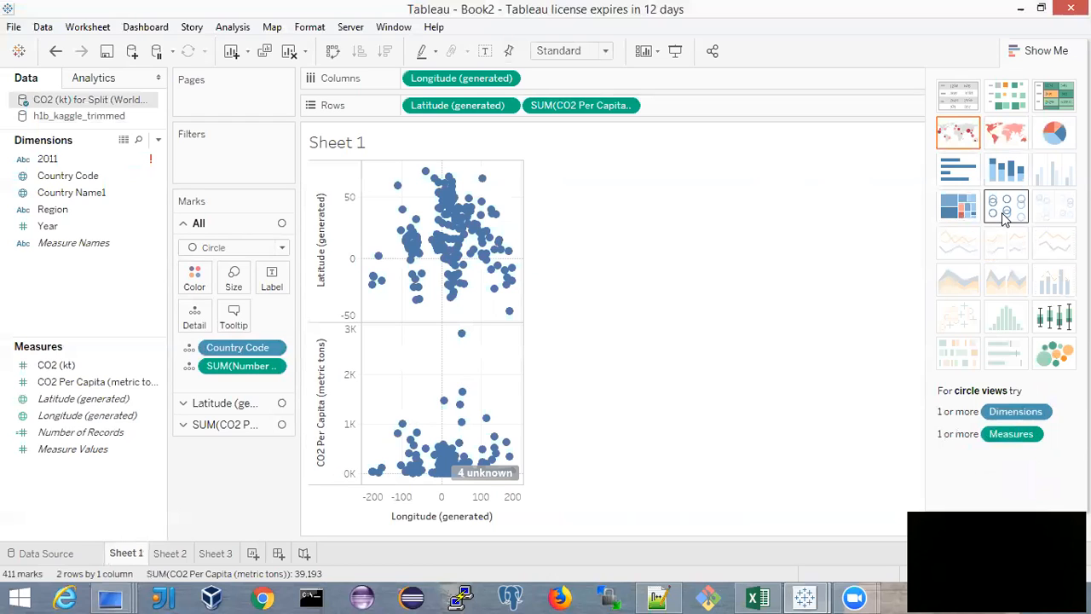
{"action": "left_click", "coordinate": [1054, 356]}
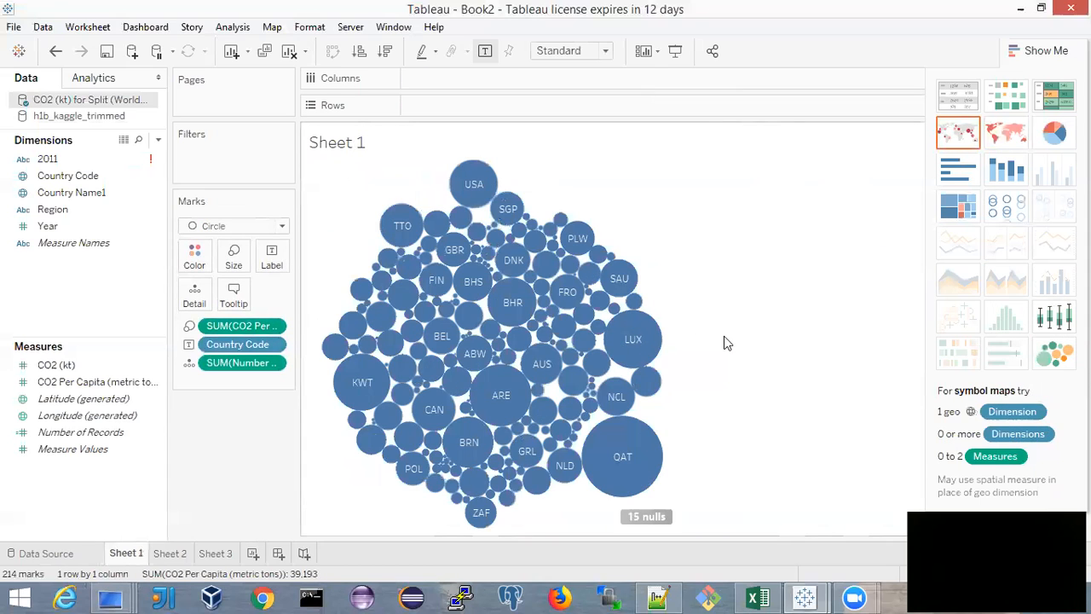
{"action": "mouse_move", "coordinate": [653, 352]}
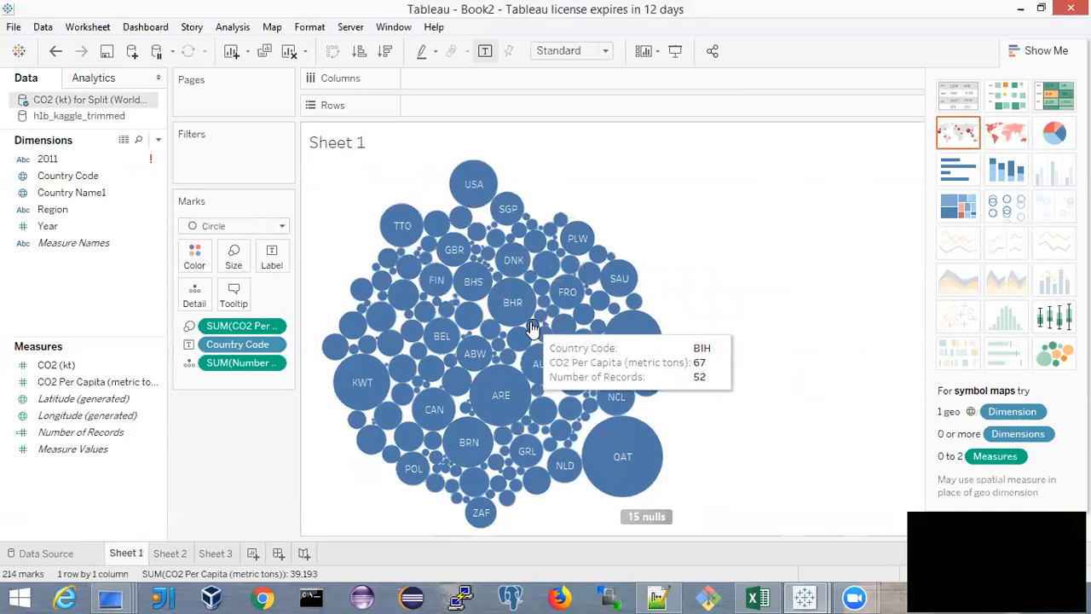
{"action": "mouse_move", "coordinate": [610, 450]}
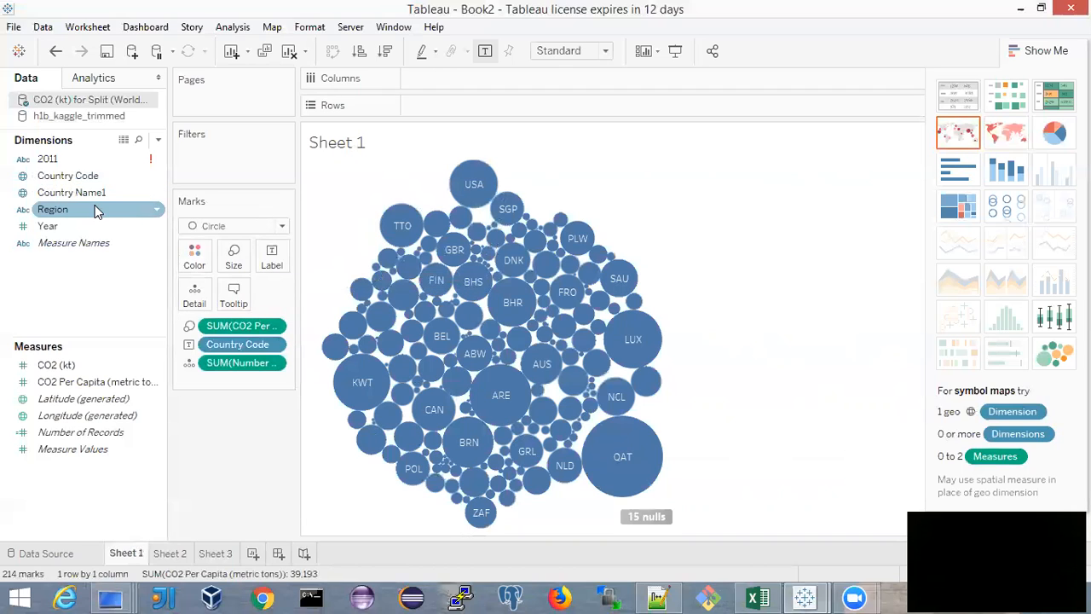
Color the bubbles by Country Code and convert the view to a pie chart
{"action": "left_click_drag", "start_coordinate": [68, 179], "coordinate": [196, 266]}
{"action": "mouse_move", "coordinate": [479, 244]}
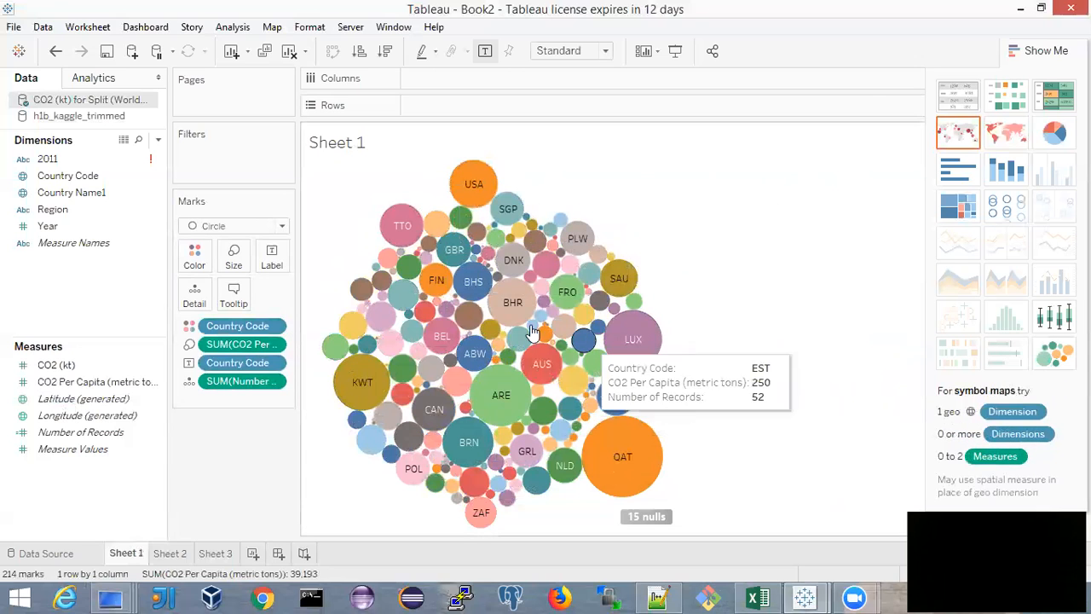
{"action": "left_click", "coordinate": [1054, 133]}
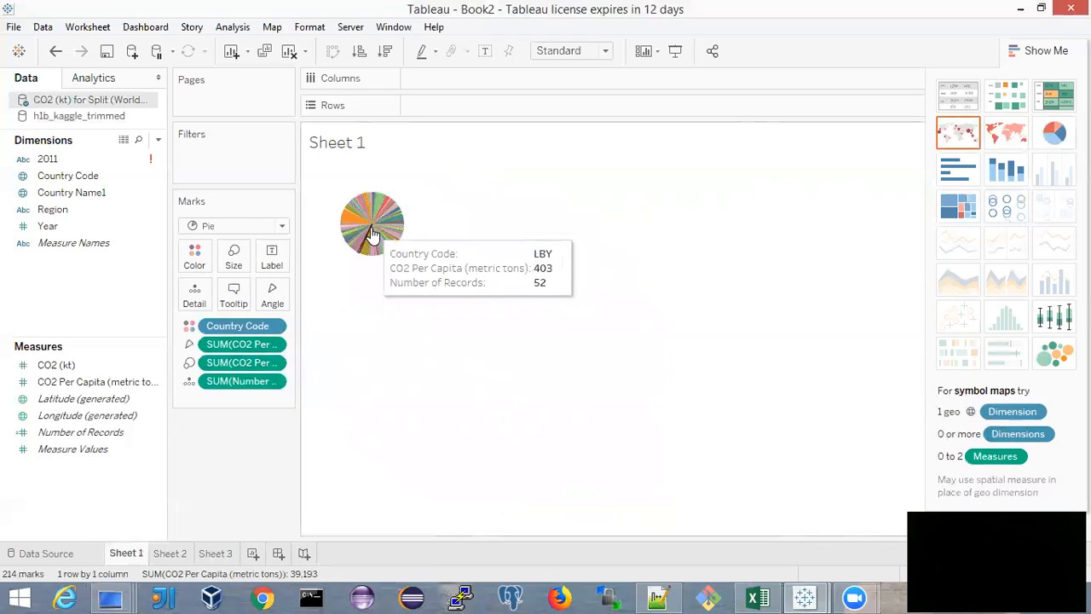
Convert the view to horizontal bars of CO2 Per Capita by Country Code and browse the country bars
{"action": "left_click", "coordinate": [956, 178]}
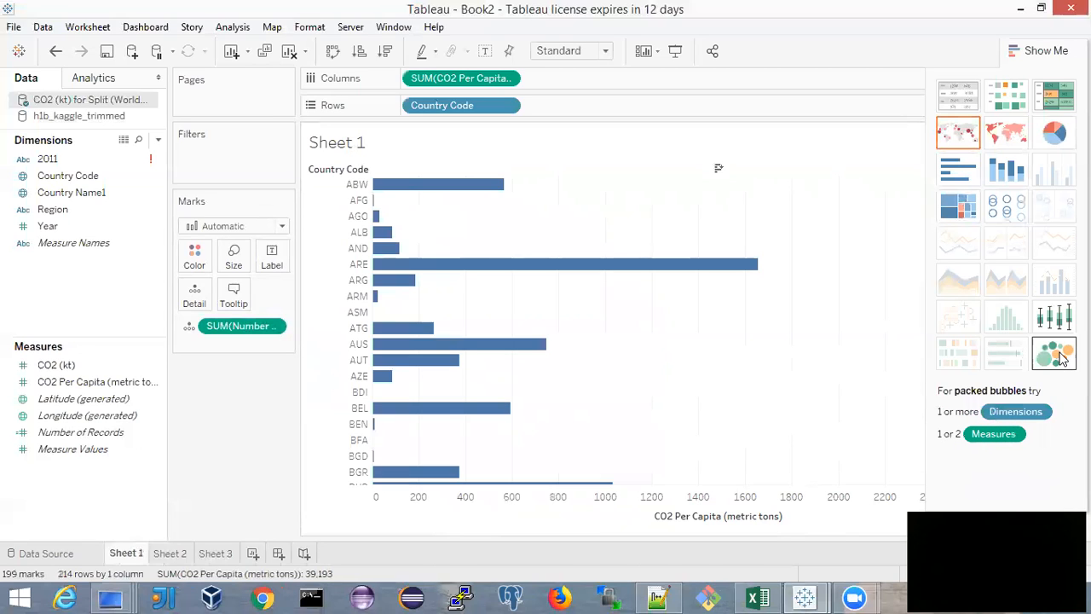
{"action": "scroll", "coordinate": [488, 264], "scroll_direction": "down", "scroll_amount": 10}
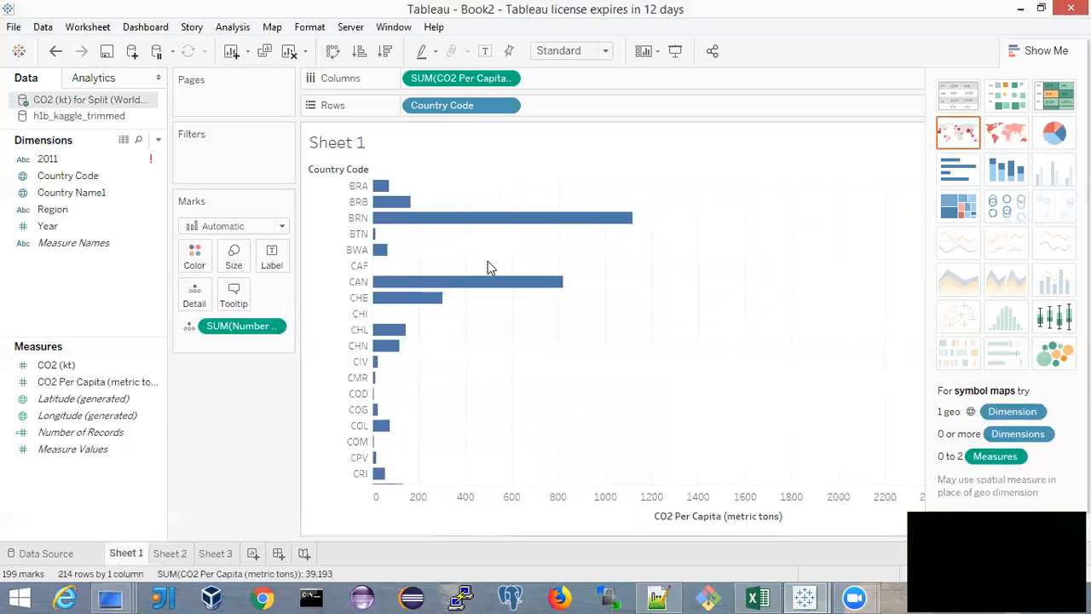
{"action": "scroll", "coordinate": [487, 265], "scroll_direction": "up", "scroll_amount": 10}
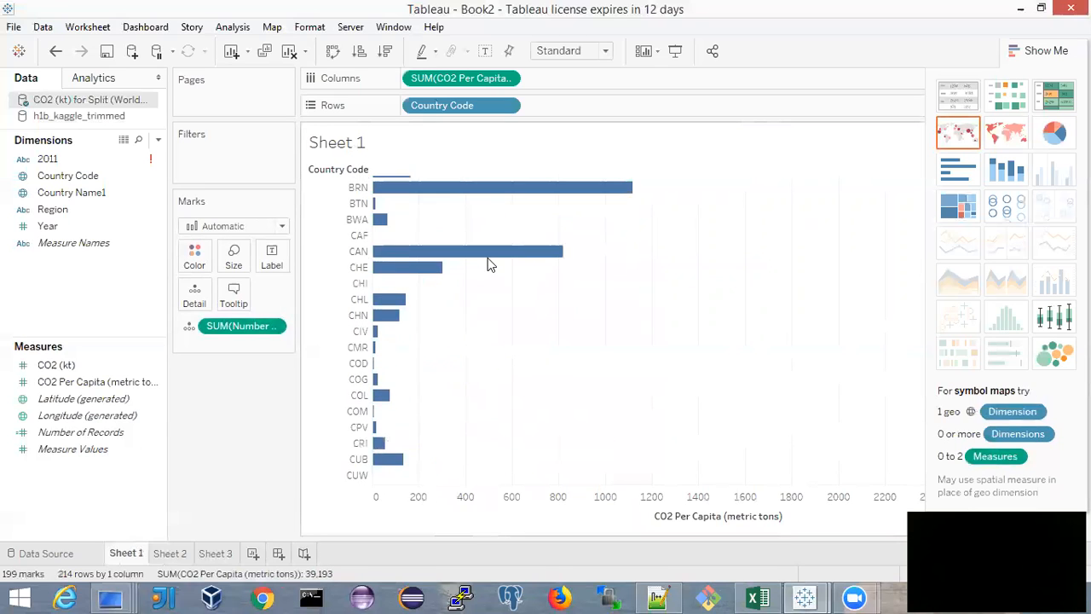
{"action": "scroll", "coordinate": [488, 264], "scroll_direction": "up", "scroll_amount": 5}
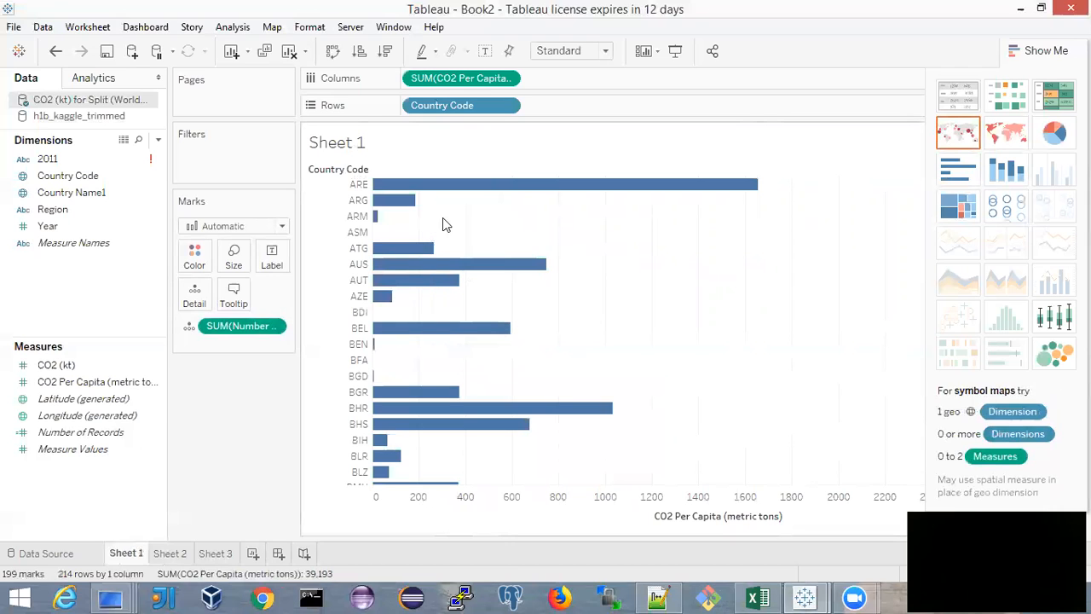
{"action": "scroll", "coordinate": [463, 223], "scroll_direction": "down", "scroll_amount": 10}
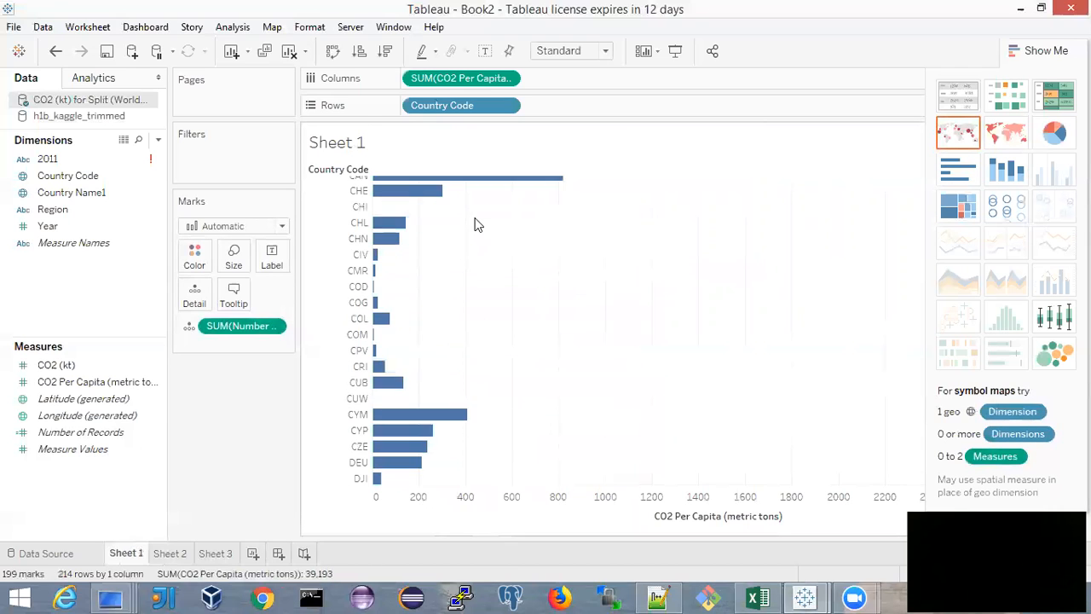
Convert the view to packed bubbles and allow the country code labels to overlap other marks
{"action": "left_click", "coordinate": [1054, 352]}
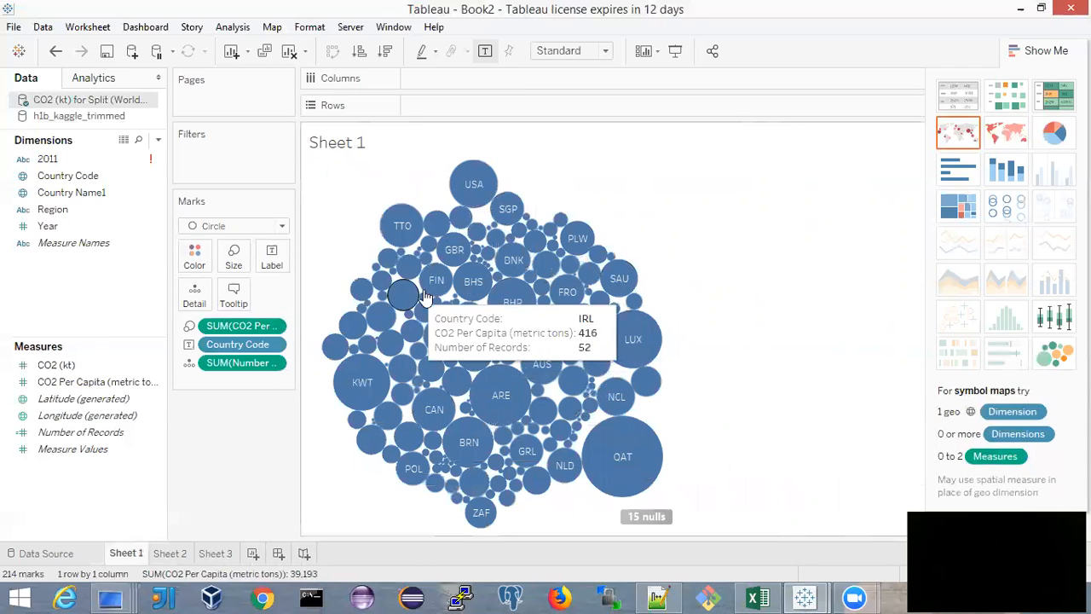
{"action": "left_click", "coordinate": [271, 260]}
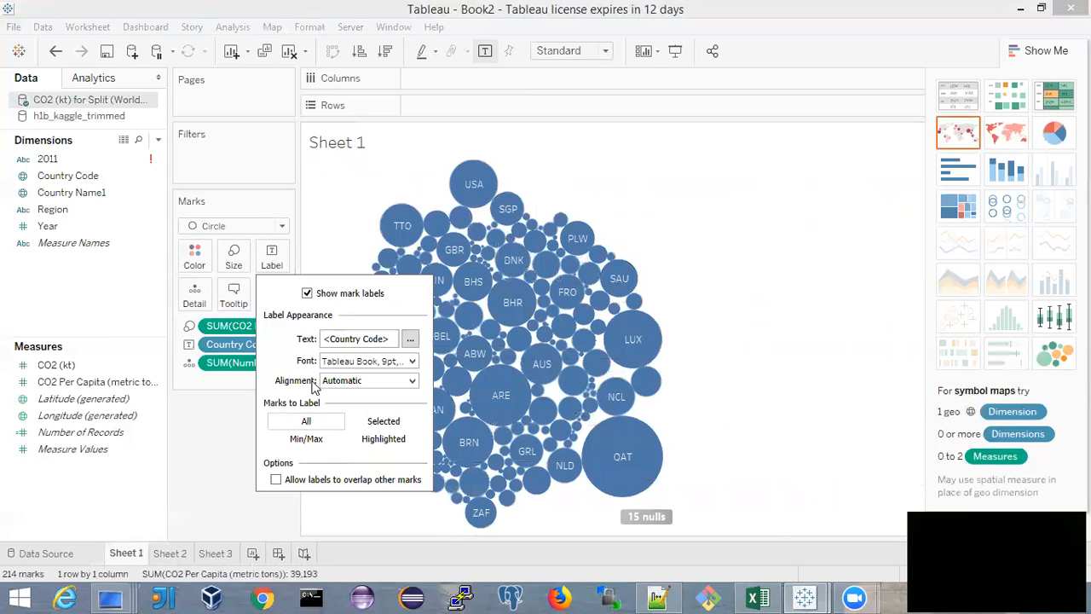
{"action": "left_click", "coordinate": [275, 480]}
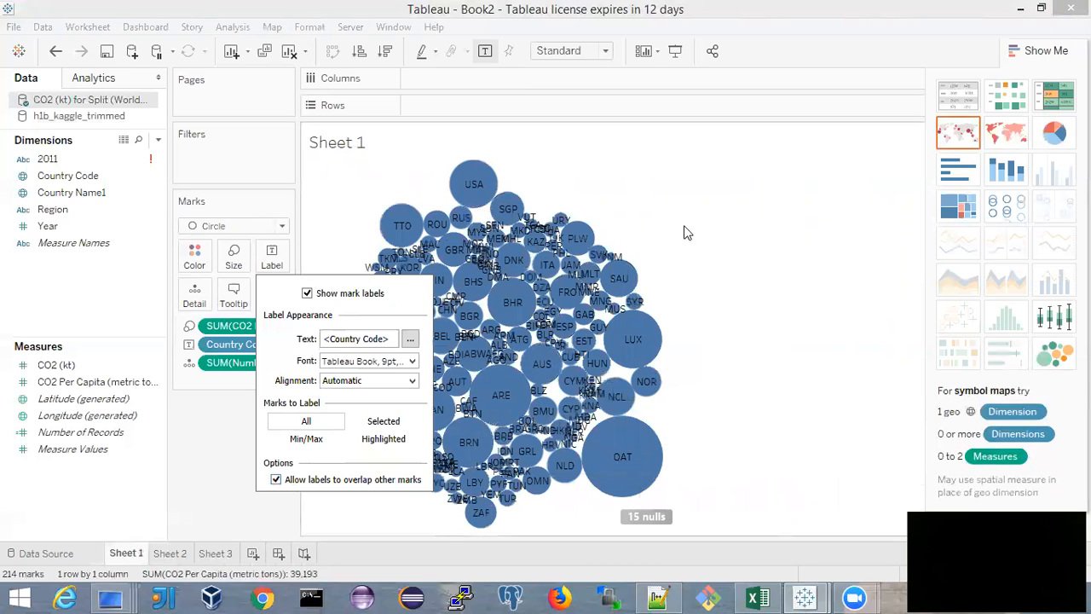
{"action": "left_click", "coordinate": [720, 275]}
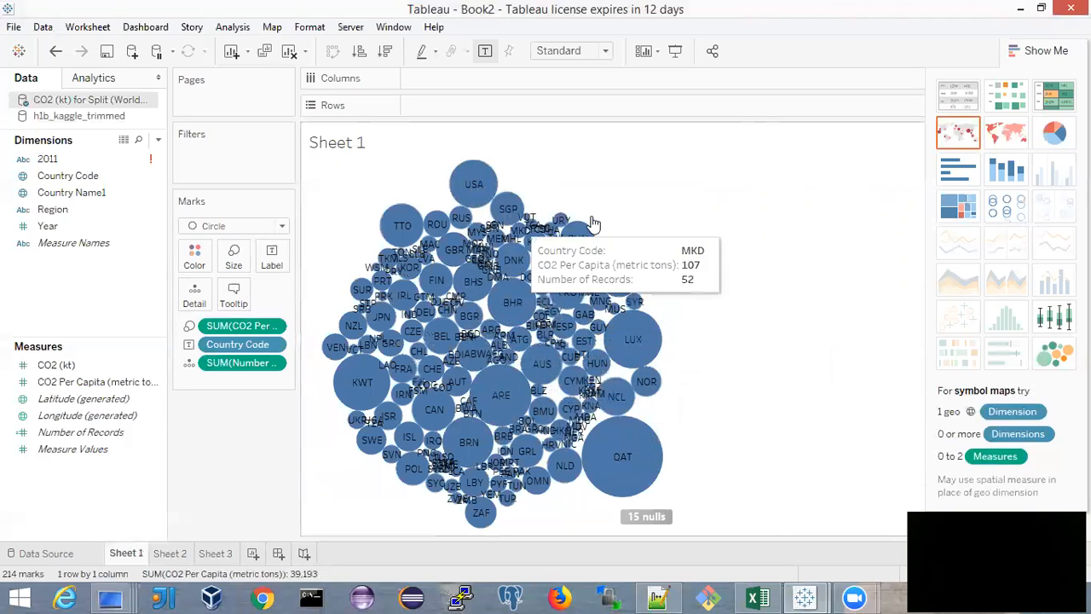
Stop the bubble labels from overlapping other marks
{"action": "left_click", "coordinate": [269, 260]}
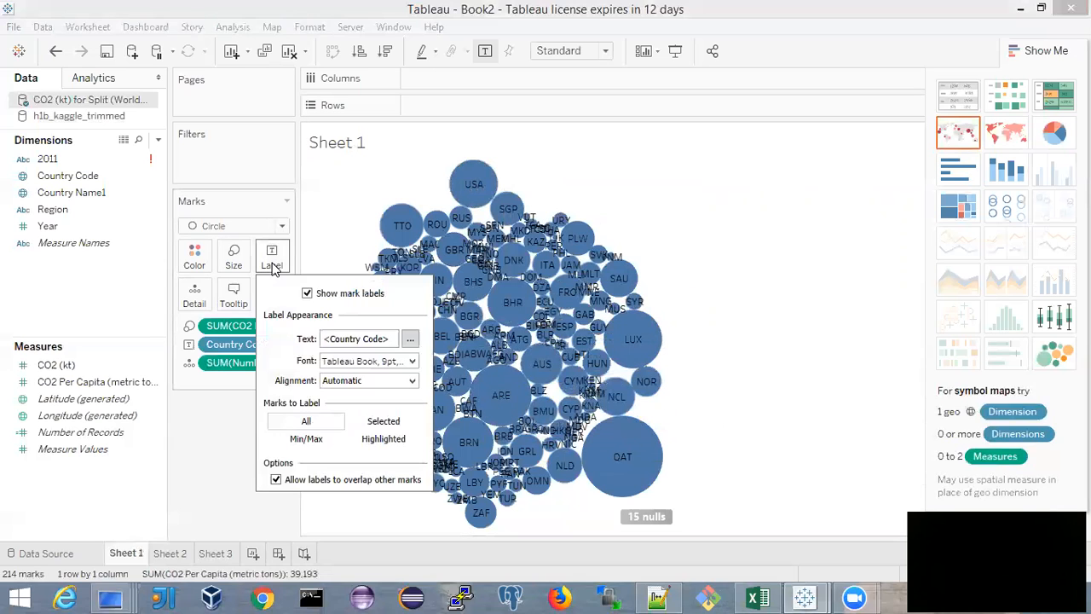
{"action": "left_click", "coordinate": [278, 479]}
{"action": "left_click", "coordinate": [719, 302]}
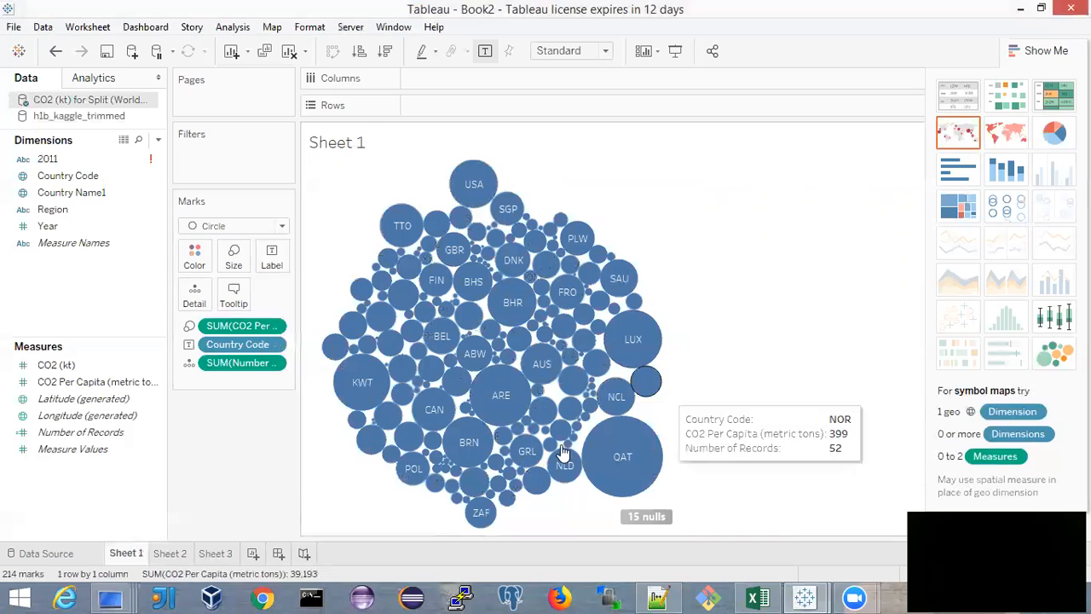
Convert the view to a symbol map and inspect the details of several country marks
{"action": "left_click", "coordinate": [955, 133]}
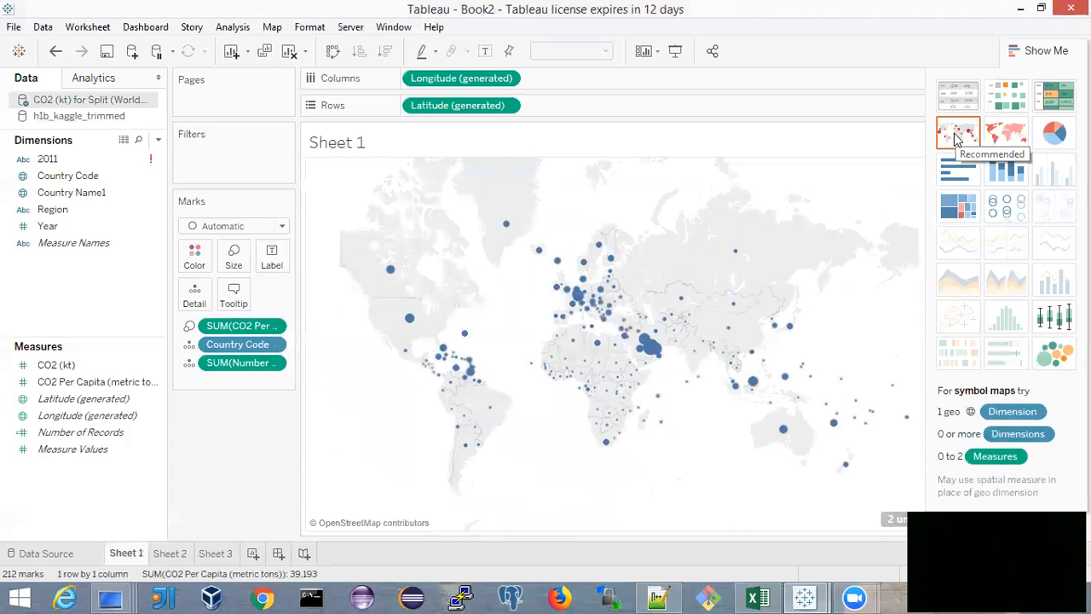
{"action": "mouse_move", "coordinate": [408, 323]}
{"action": "mouse_move", "coordinate": [610, 280]}
{"action": "mouse_move", "coordinate": [448, 327]}
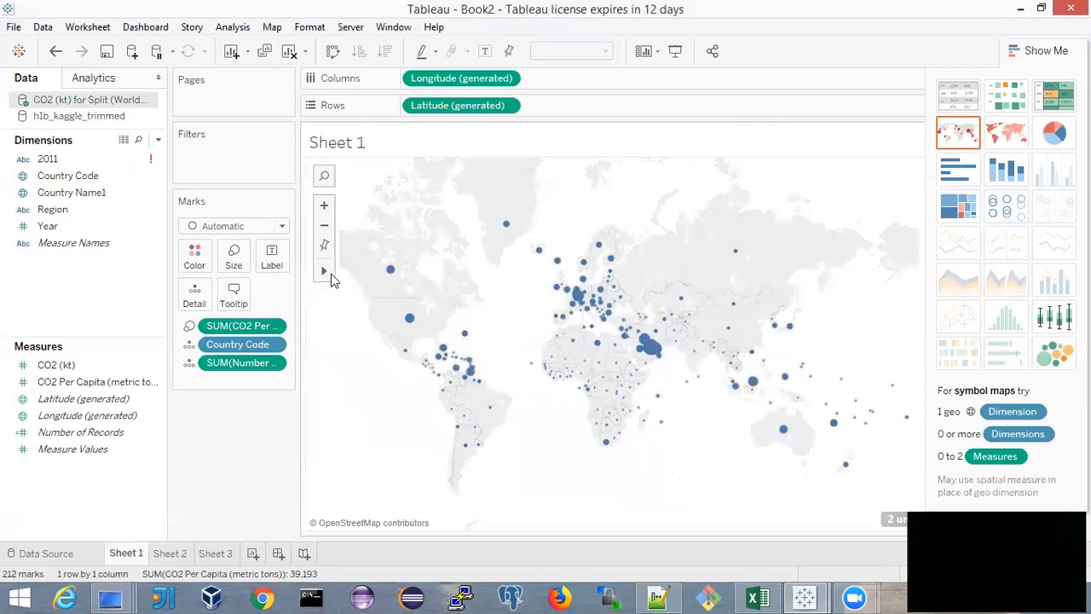
{"action": "mouse_move", "coordinate": [686, 353]}
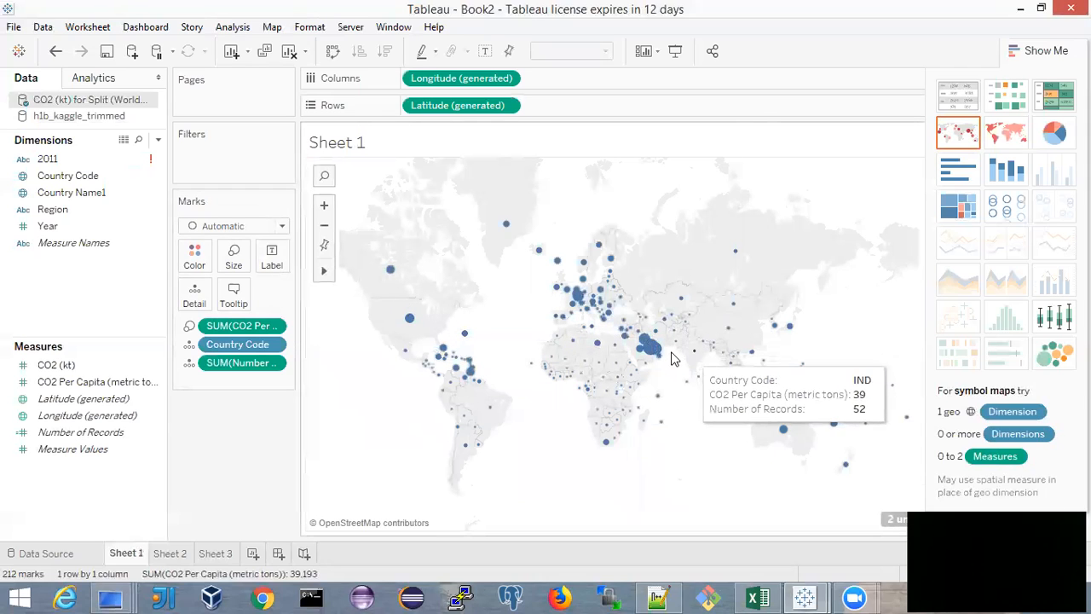
Label the map marks with Country Name1 and check the details of individual countries
{"action": "left_click", "coordinate": [82, 177]}
{"action": "left_click", "coordinate": [77, 195]}
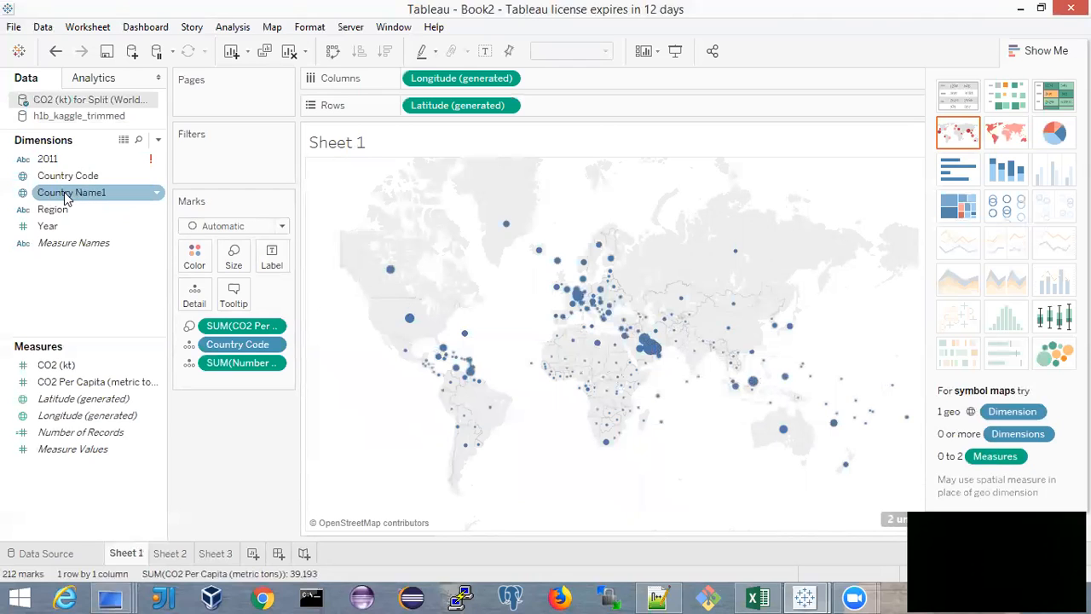
{"action": "left_click_drag", "start_coordinate": [66, 196], "coordinate": [269, 259]}
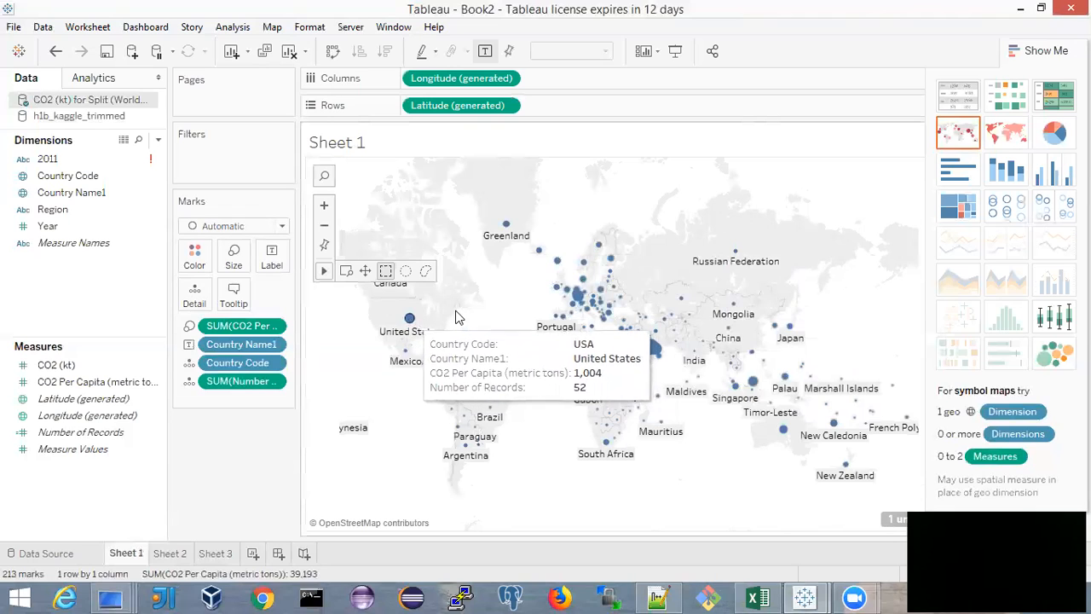
{"action": "mouse_move", "coordinate": [835, 425]}
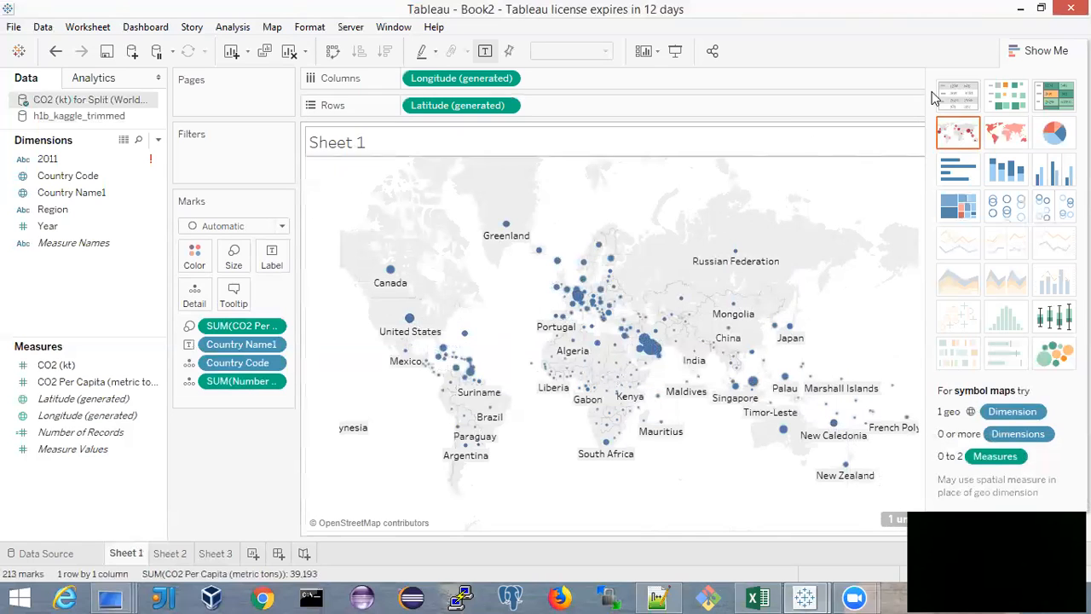
{"action": "mouse_move", "coordinate": [613, 317]}
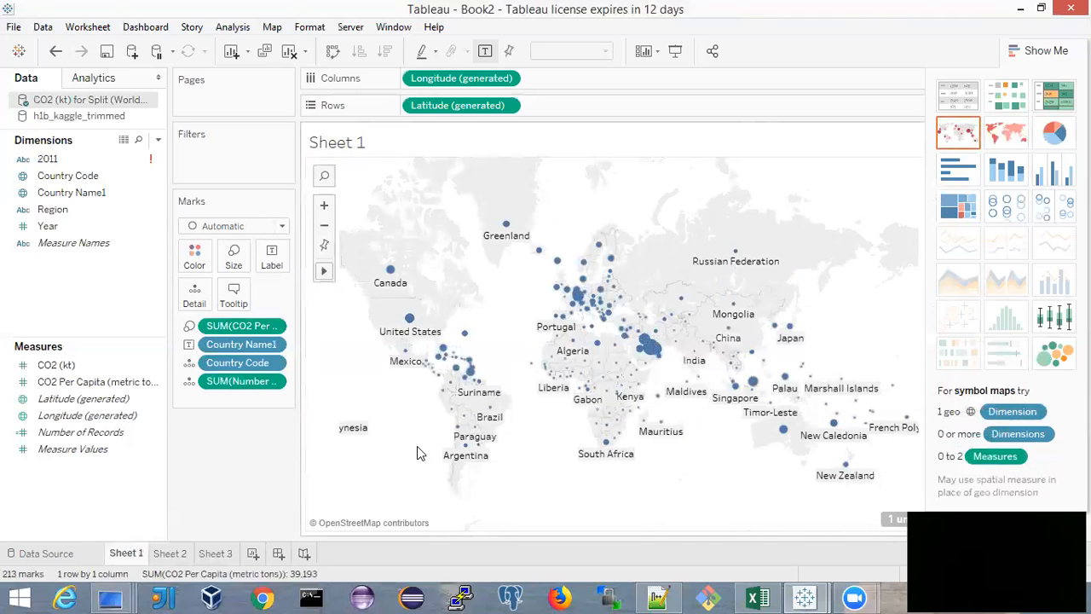
Review the Sheet 2 map and the Sheet 3 line chart, examining the 2015 Environment Protection and 2018 Design & Construction marks
{"action": "left_click", "coordinate": [171, 554]}
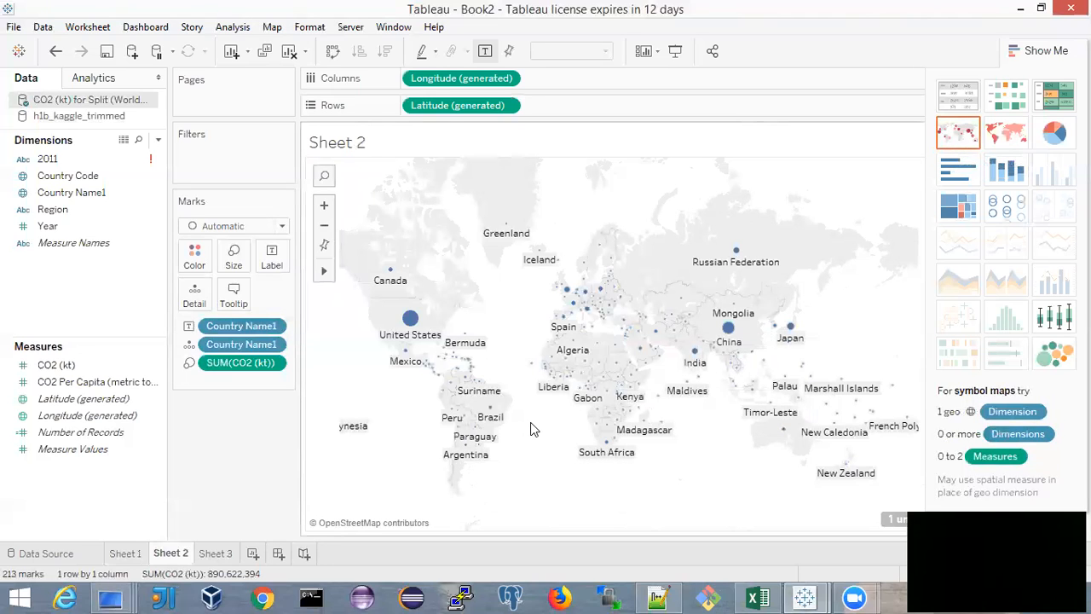
{"action": "left_click", "coordinate": [216, 552]}
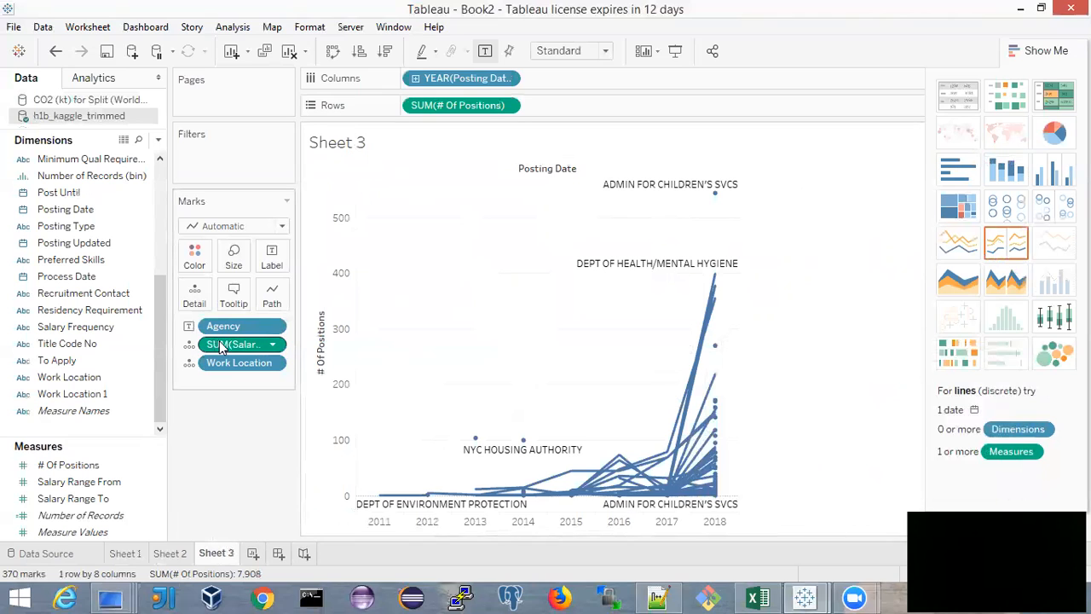
{"action": "scroll", "coordinate": [114, 245], "scroll_direction": "up", "scroll_amount": 4}
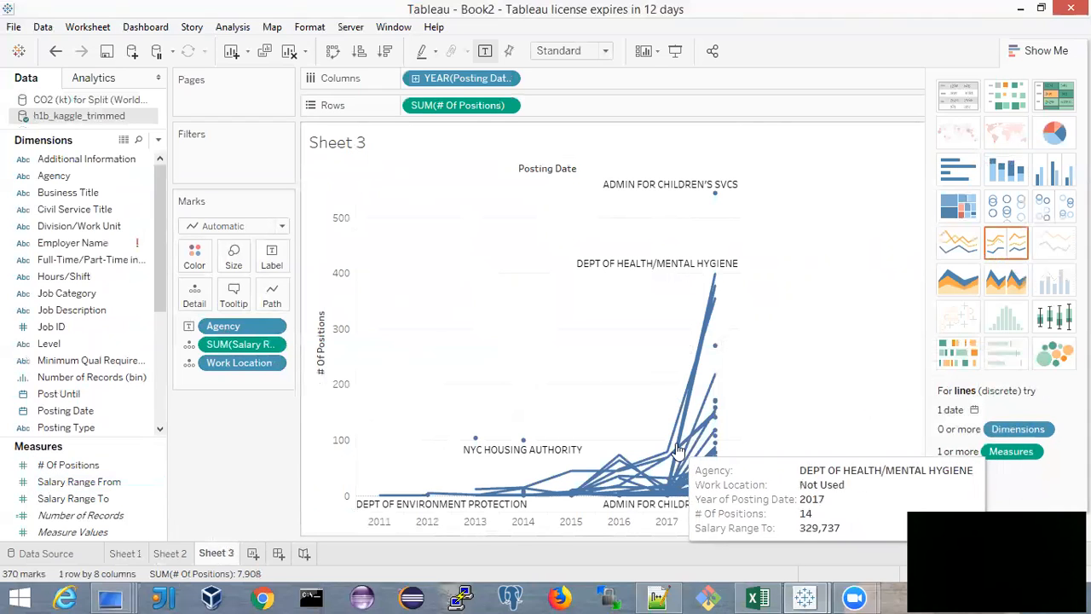
{"action": "mouse_move", "coordinate": [714, 384]}
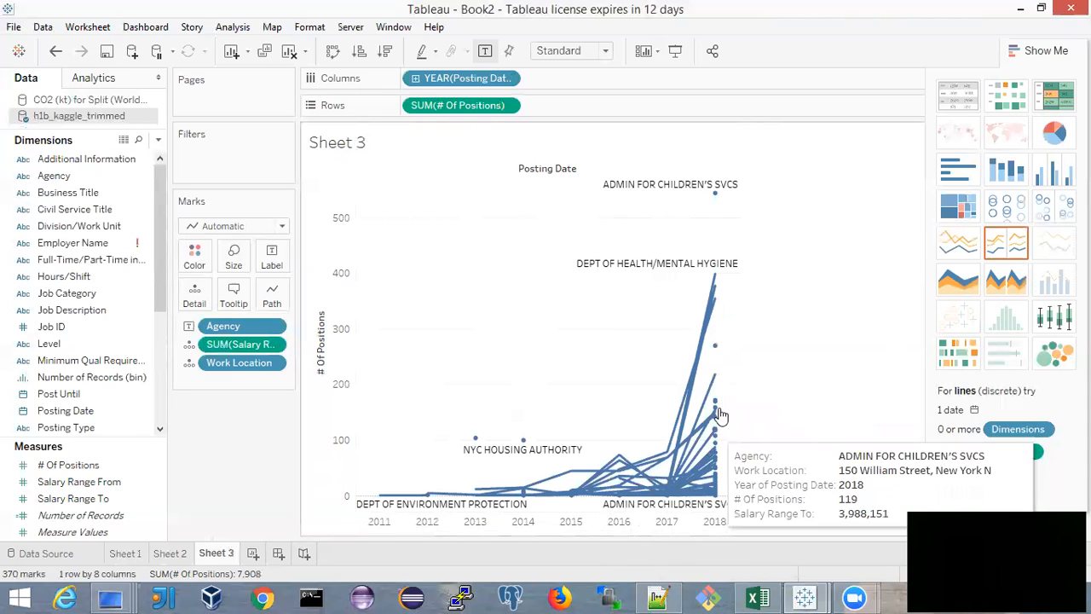
{"action": "left_click", "coordinate": [572, 474]}
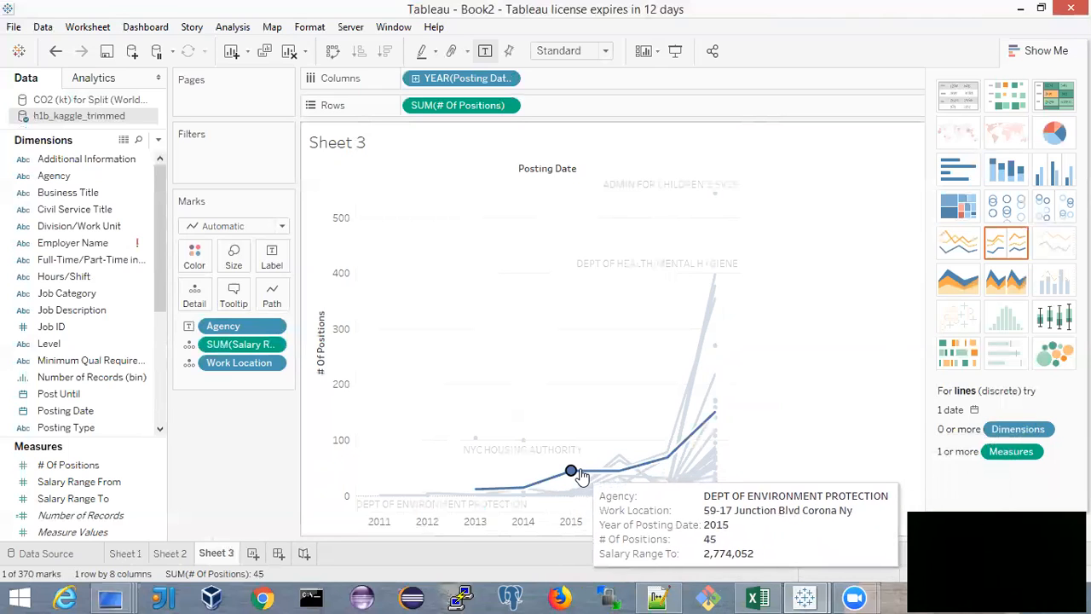
{"action": "mouse_move", "coordinate": [581, 476]}
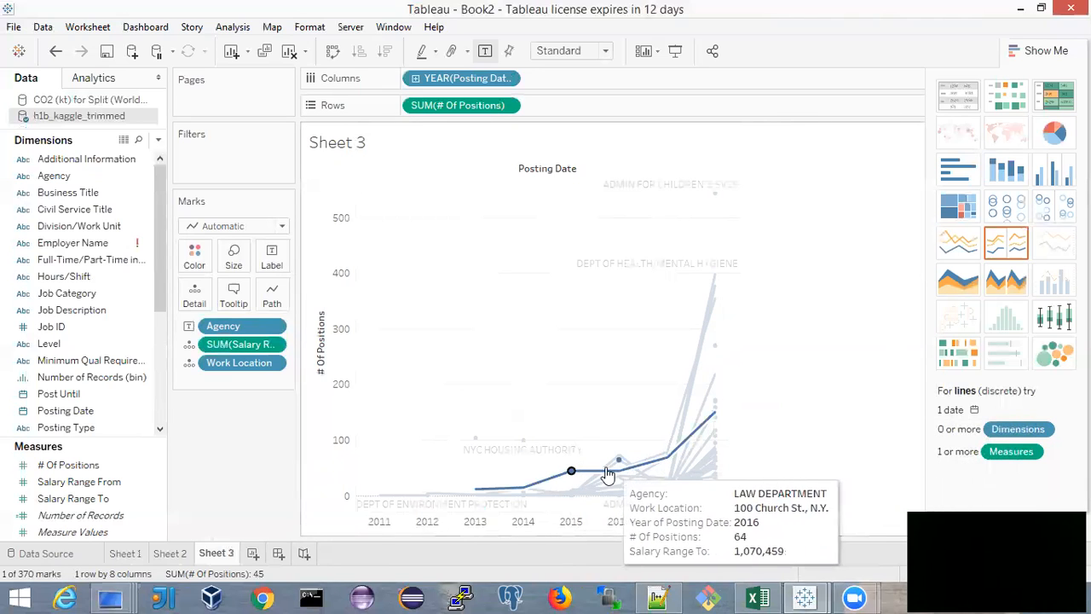
{"action": "left_click", "coordinate": [714, 374]}
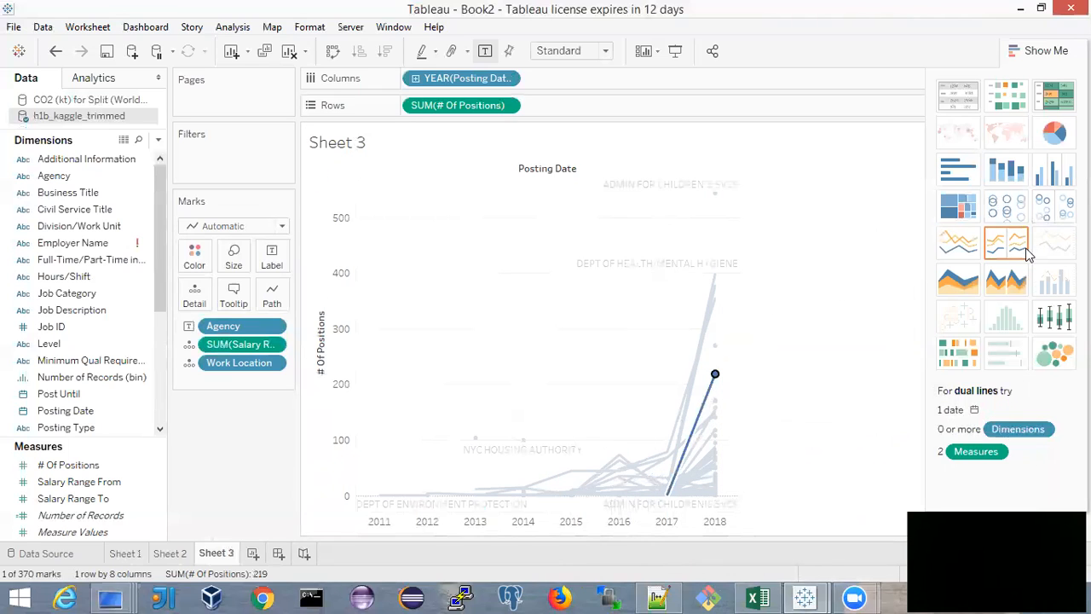
Try the discrete lines layout twice on the positions chart and undo both conversions
{"action": "left_click", "coordinate": [989, 251]}
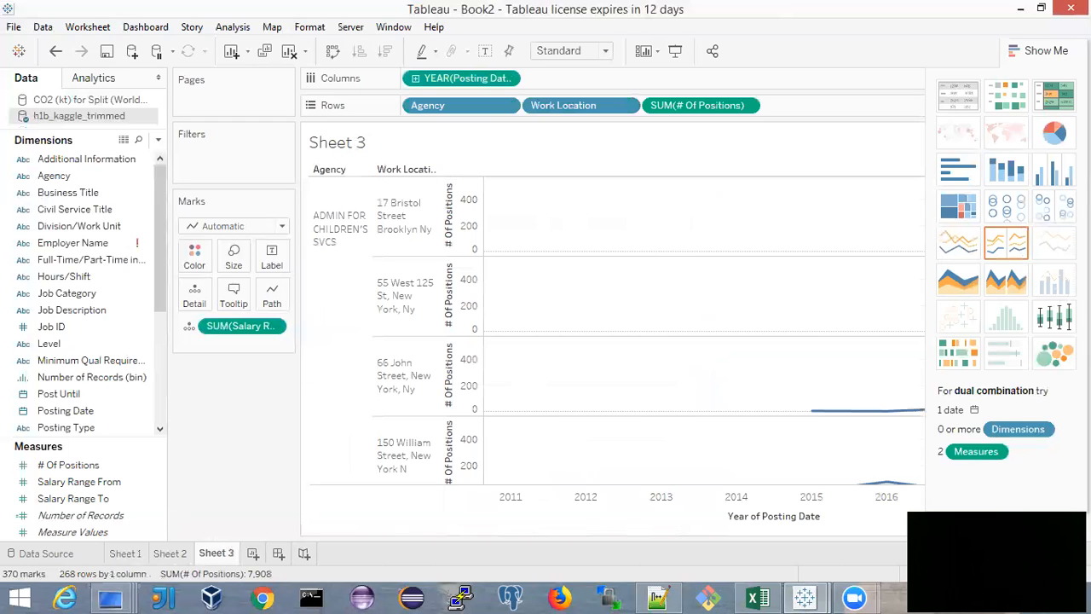
{"action": "left_click", "coordinate": [1012, 251]}
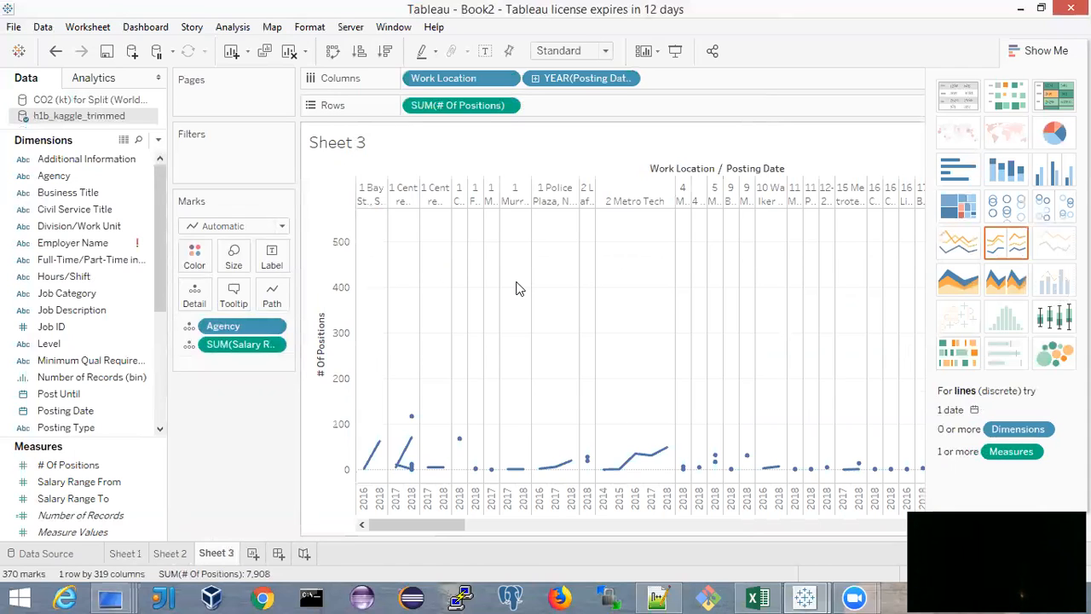
{"action": "key", "text": "ctrl+z"}
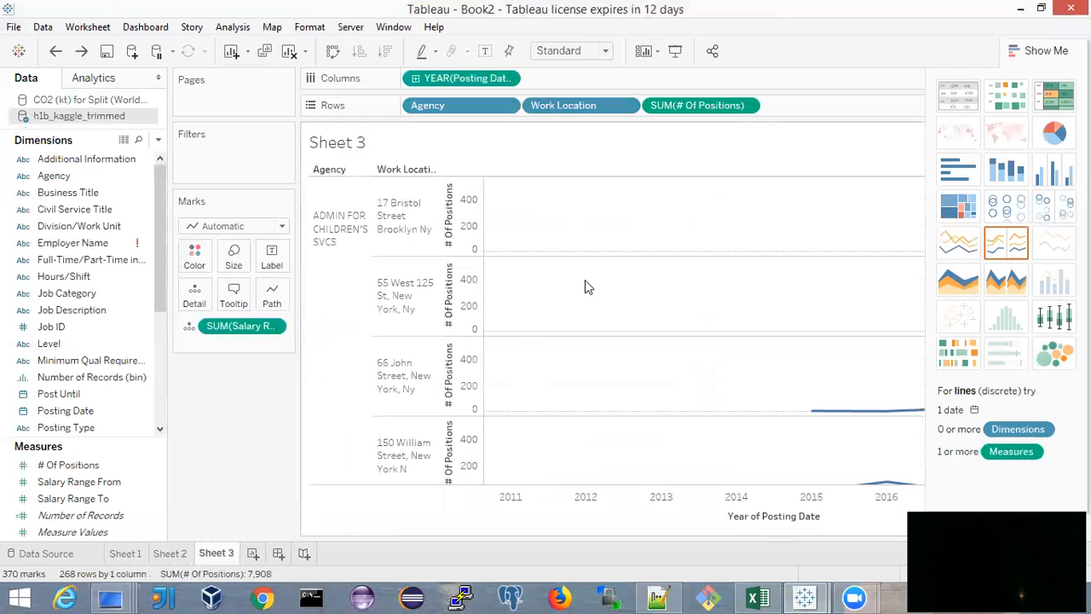
{"action": "key", "text": "ctrl+z"}
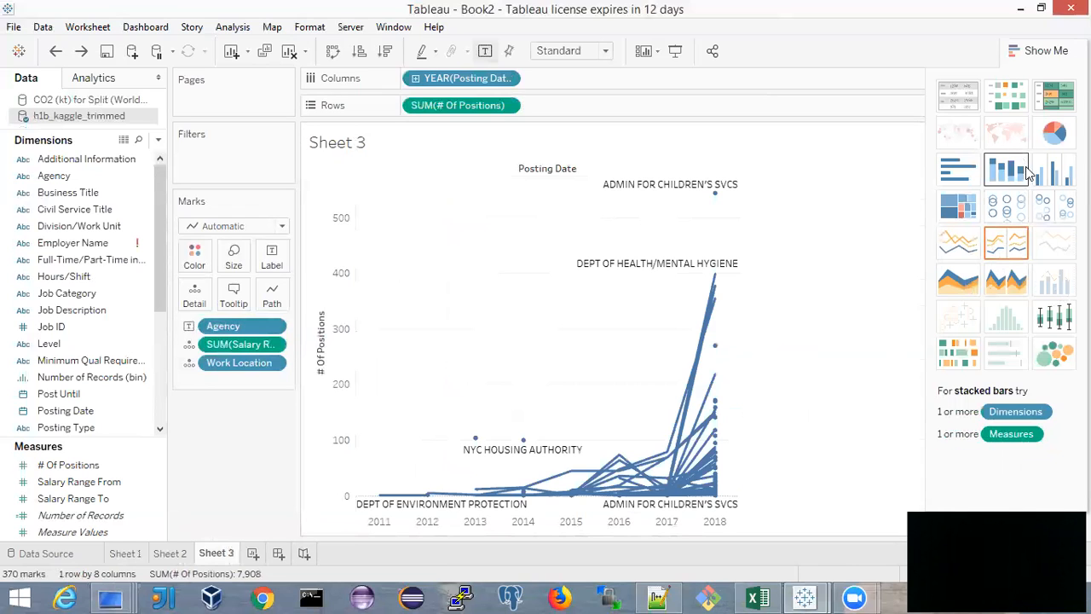
Convert the positions chart on Sheet 3 to a heat map and browse its agencies and work locations
{"action": "left_click", "coordinate": [1009, 101]}
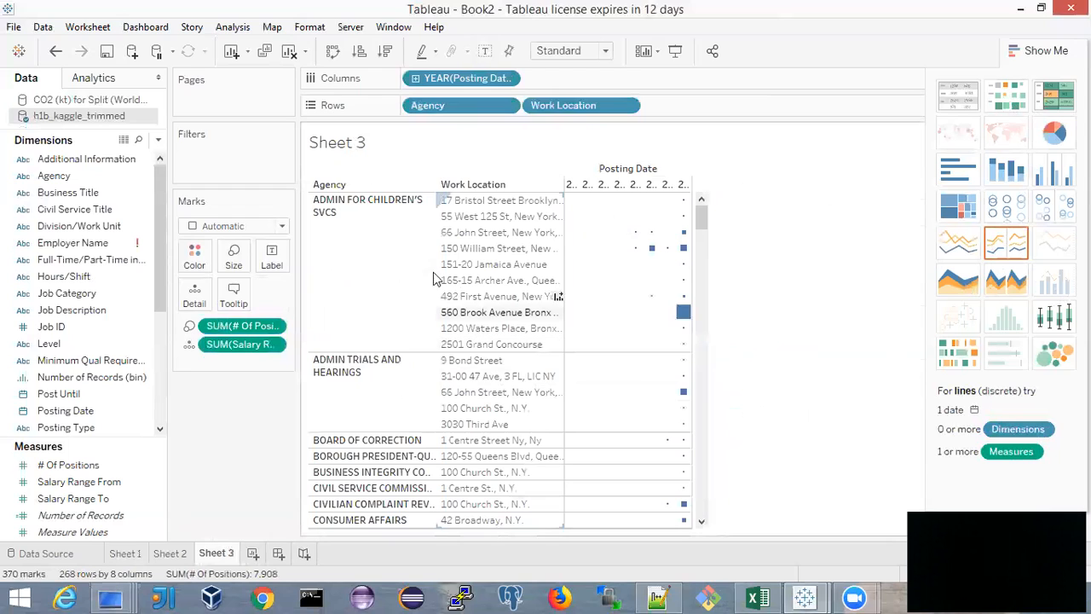
{"action": "mouse_move", "coordinate": [685, 317]}
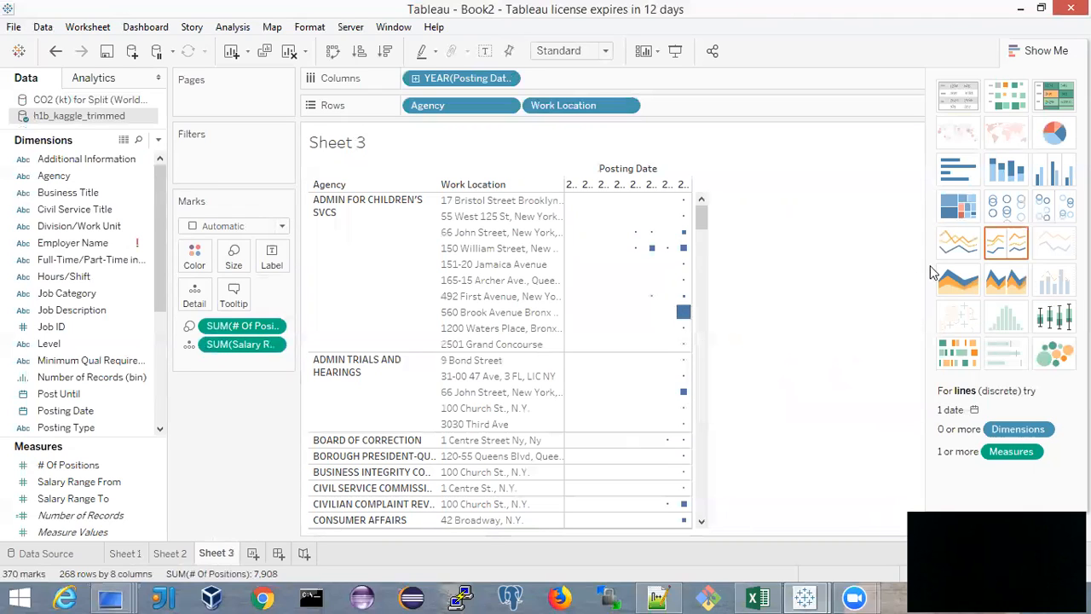
{"action": "scroll", "coordinate": [554, 343], "scroll_direction": "down", "scroll_amount": 10}
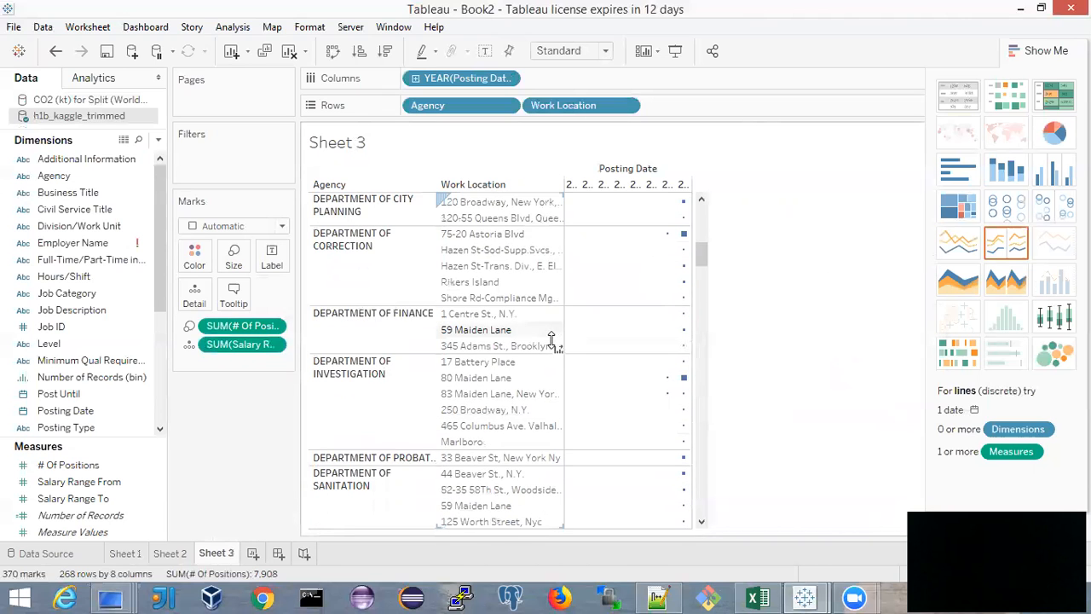
{"action": "scroll", "coordinate": [556, 344], "scroll_direction": "down", "scroll_amount": 10}
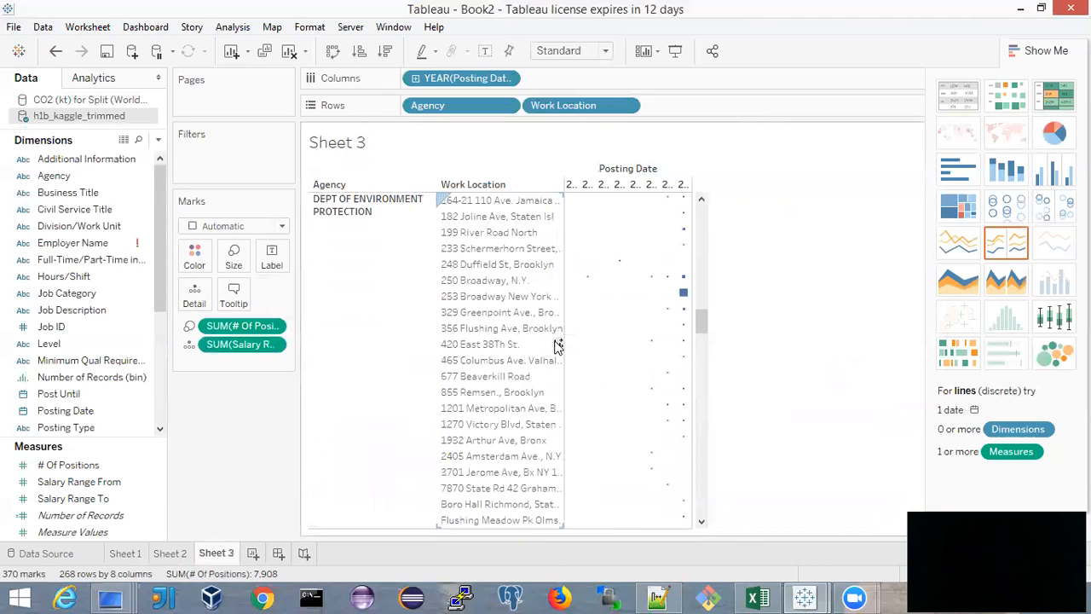
{"action": "scroll", "coordinate": [556, 344], "scroll_direction": "down", "scroll_amount": 10}
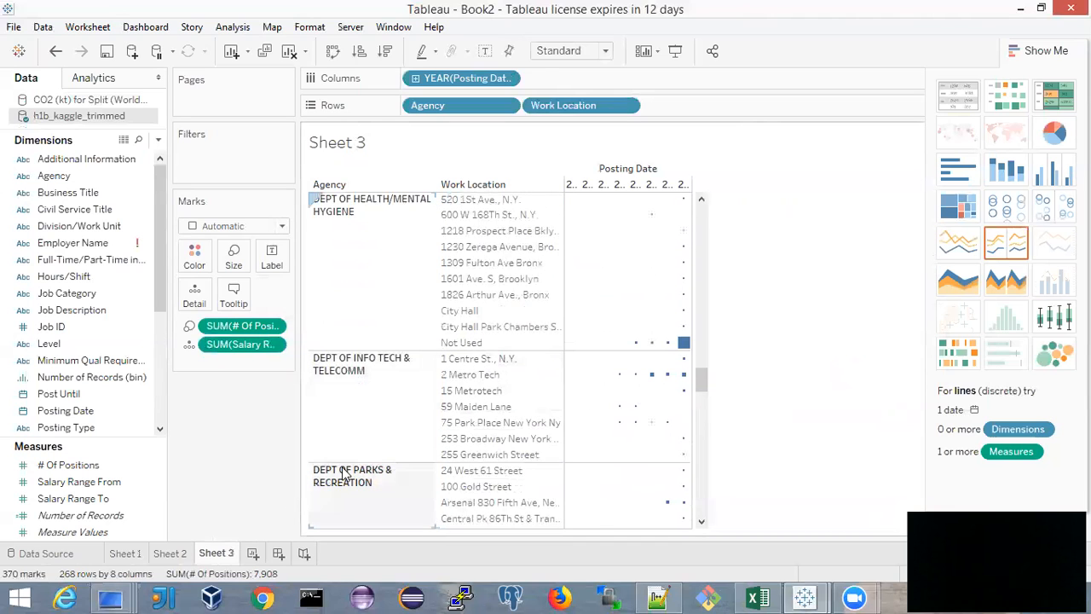
Open the map layer settings for Sheet 1 and set the map's background style to Normal
{"action": "left_click", "coordinate": [125, 553]}
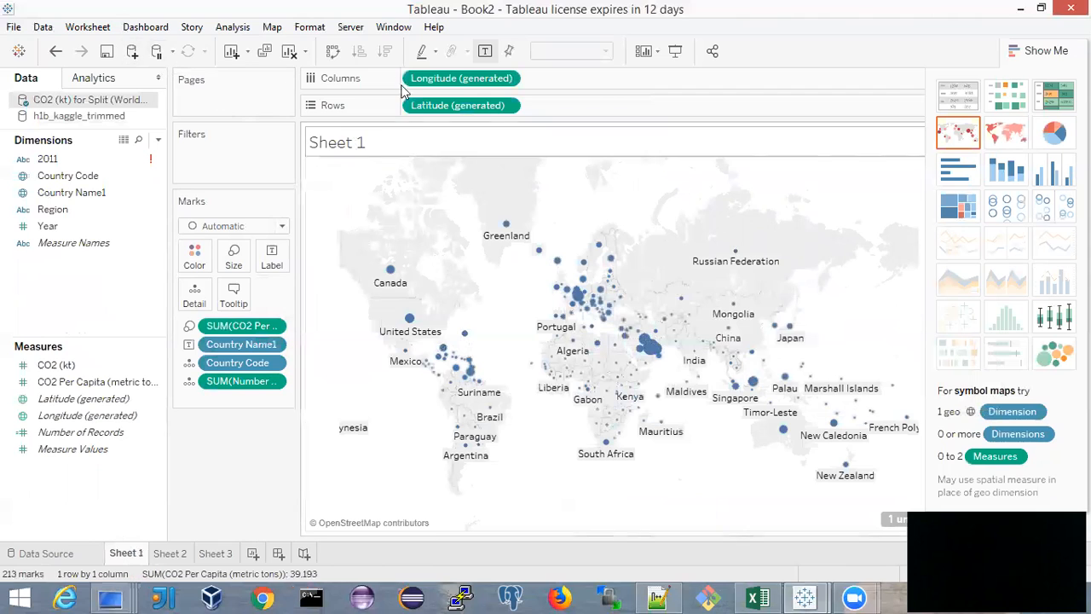
{"action": "left_click", "coordinate": [271, 29]}
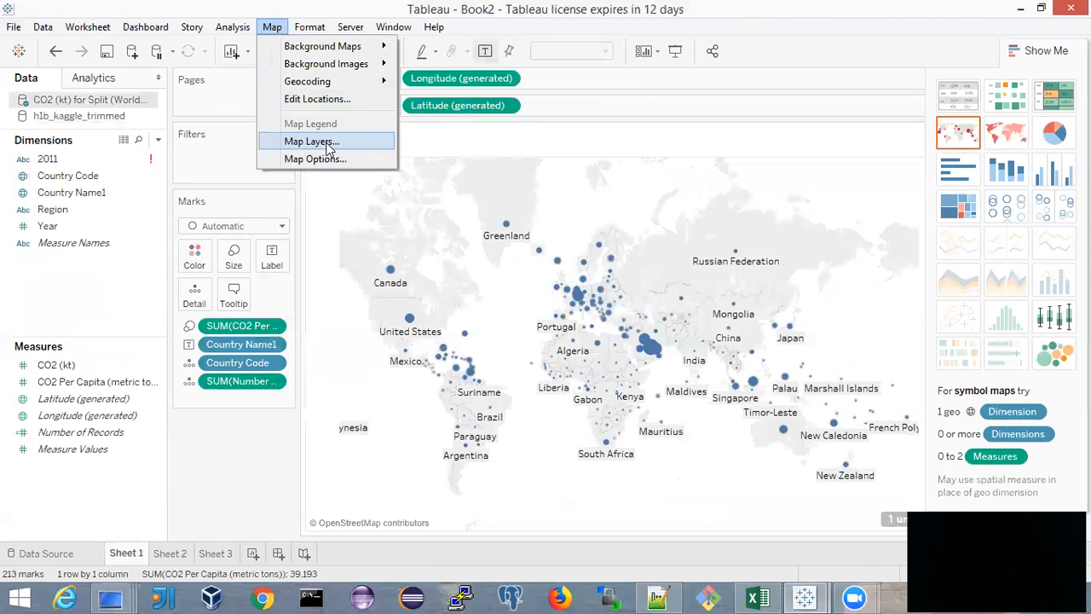
{"action": "left_click", "coordinate": [311, 142]}
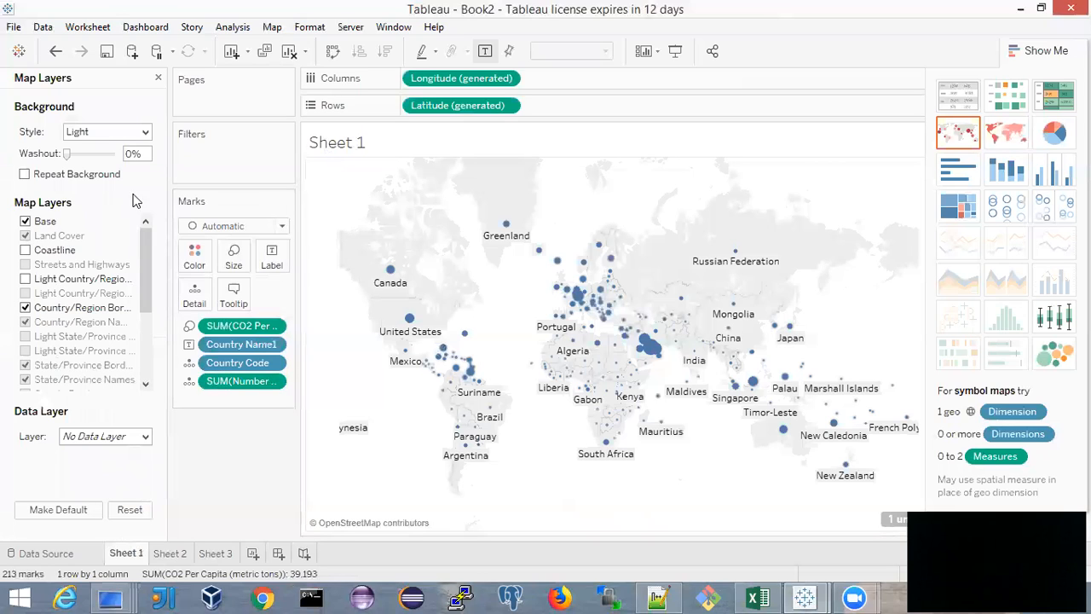
{"action": "left_click", "coordinate": [146, 133]}
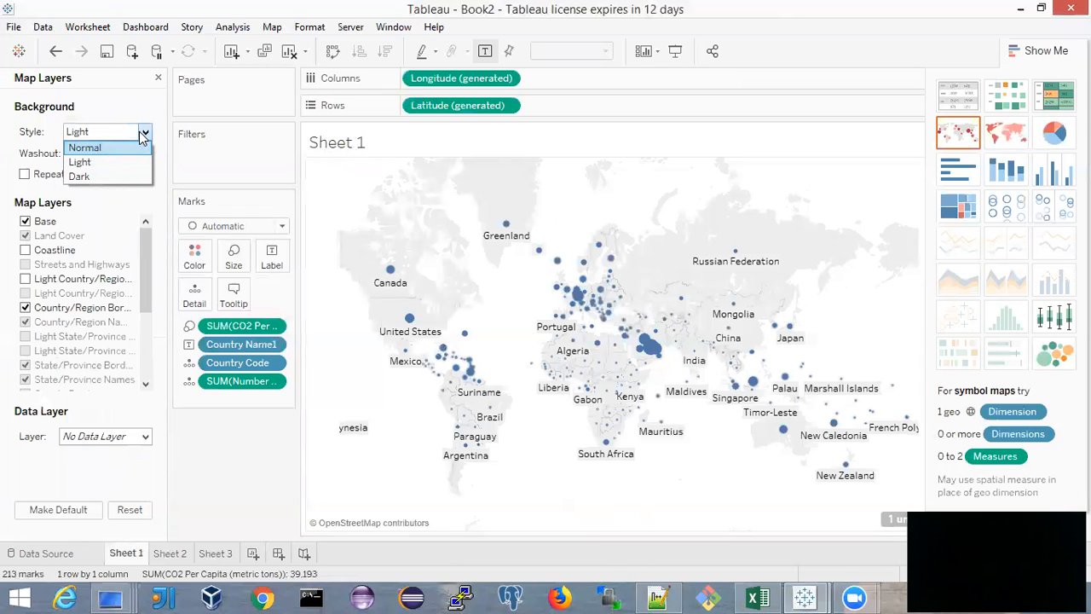
{"action": "left_click", "coordinate": [115, 149]}
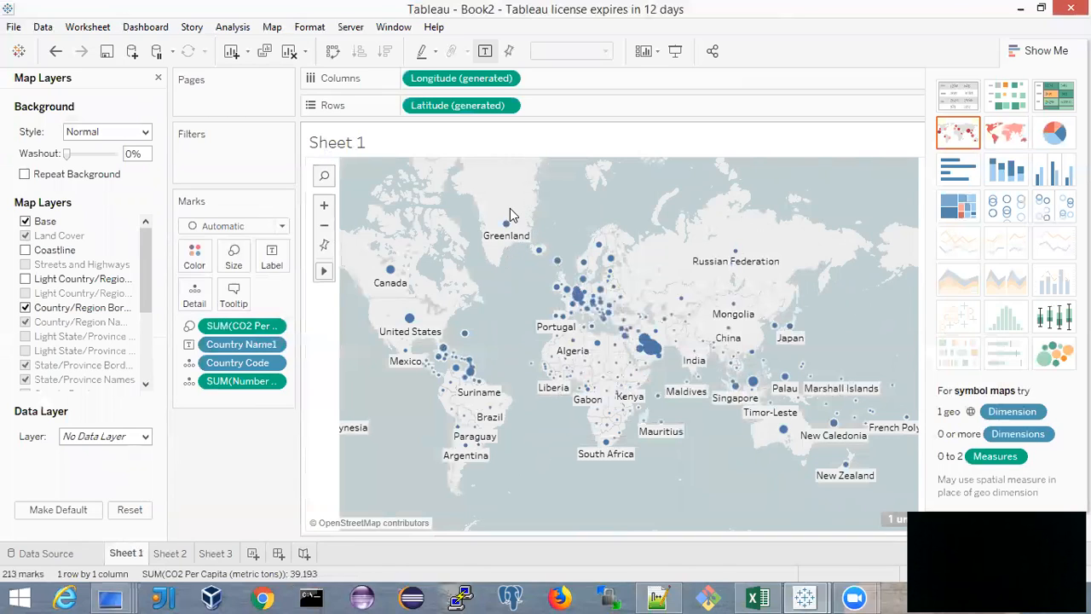
Change the Sheet 1 map's background style to Dark
{"action": "left_click", "coordinate": [145, 134]}
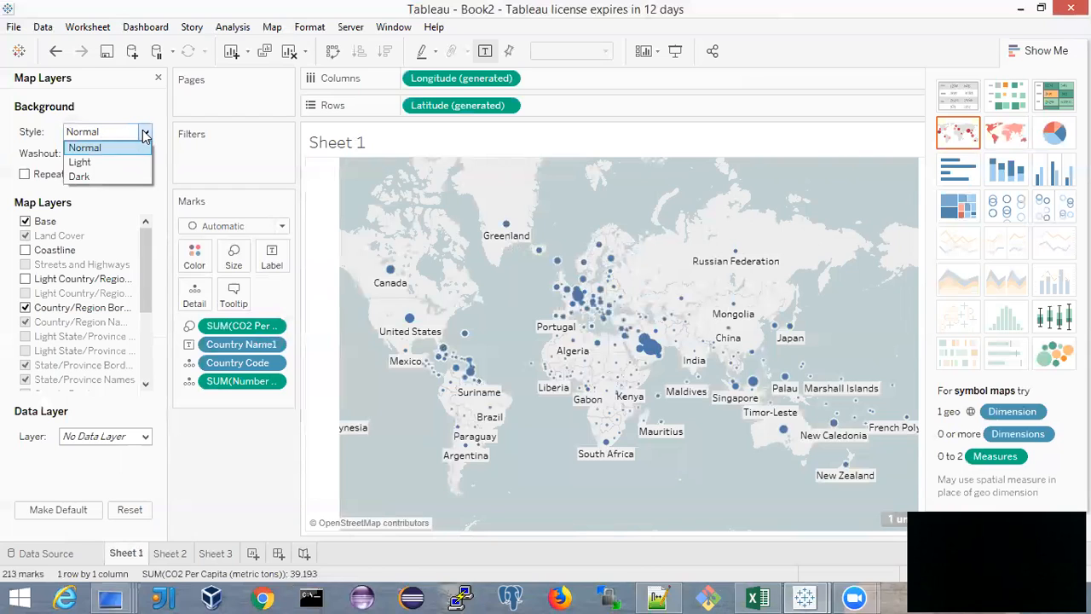
{"action": "left_click", "coordinate": [89, 176]}
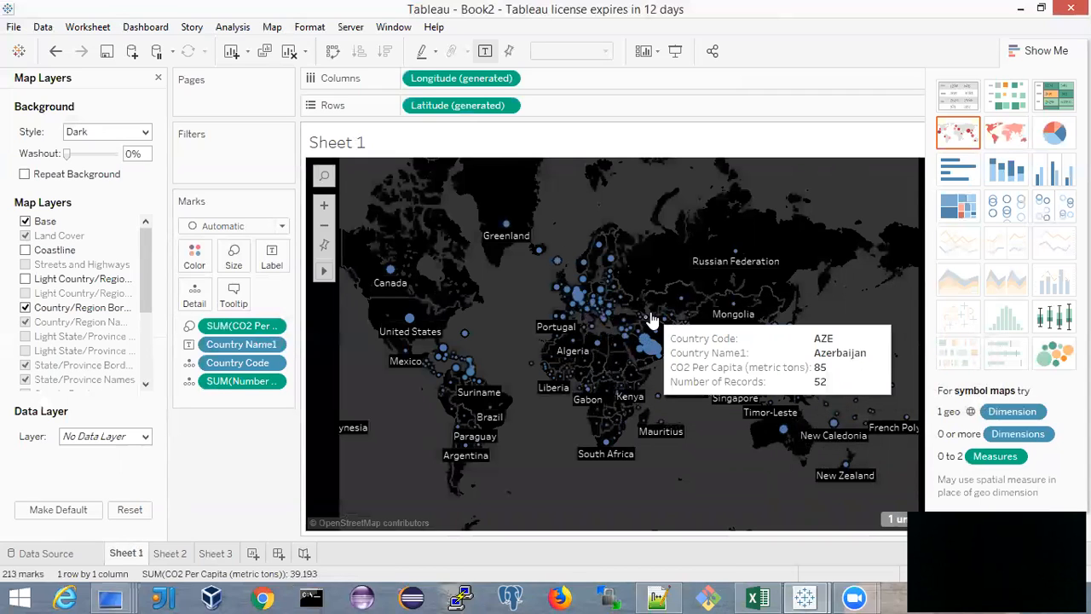
{"action": "left_click", "coordinate": [144, 132]}
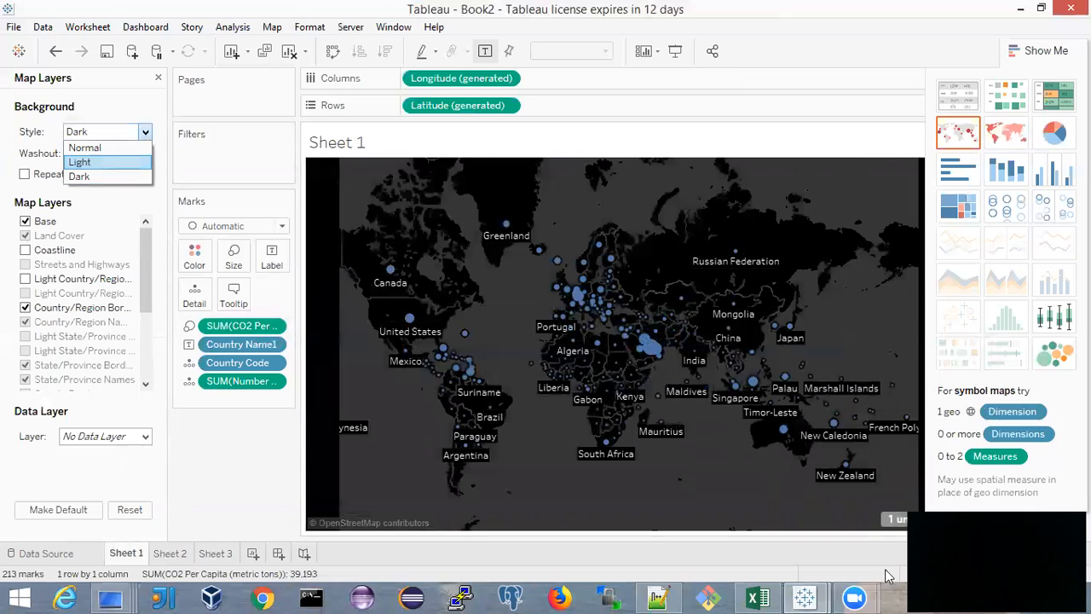
Switch to the Zoom window
{"action": "left_click", "coordinate": [855, 597]}
{"action": "left_click", "coordinate": [812, 550]}
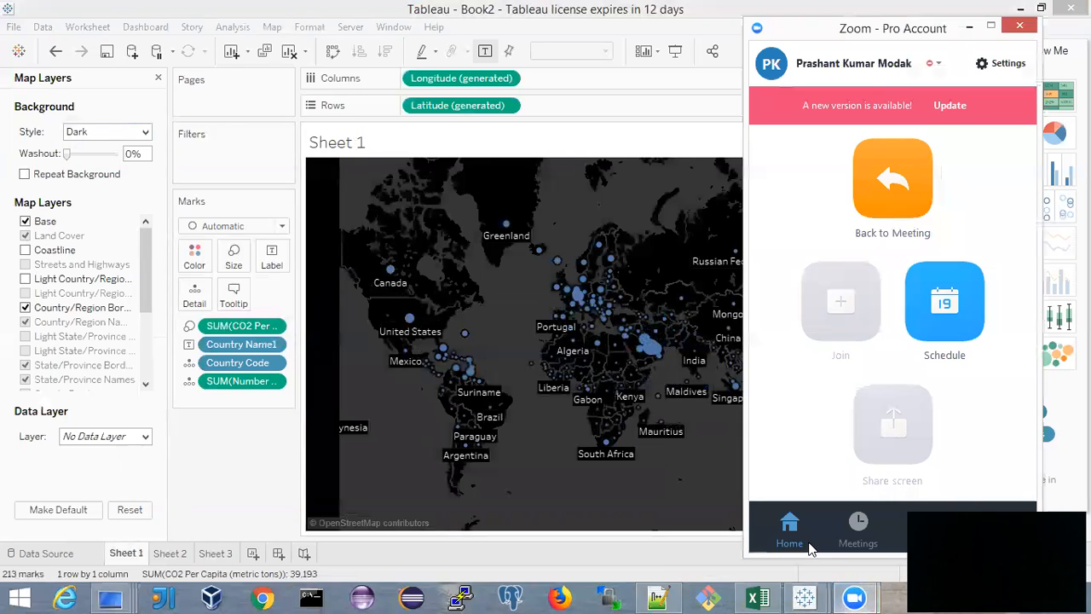